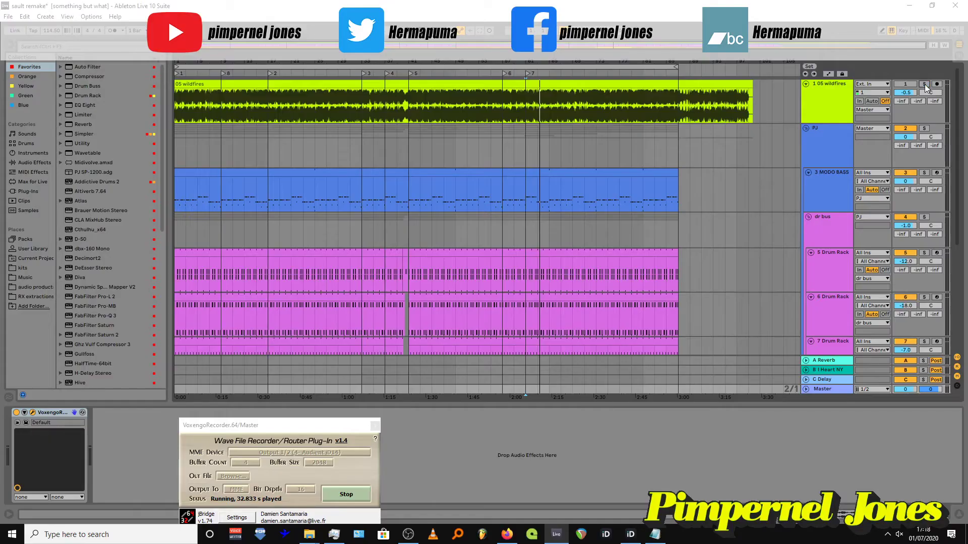
# Set the playback point near 1:02, then solo and unsolo the original Wildfires recording.
pyautogui.click(350, 142)
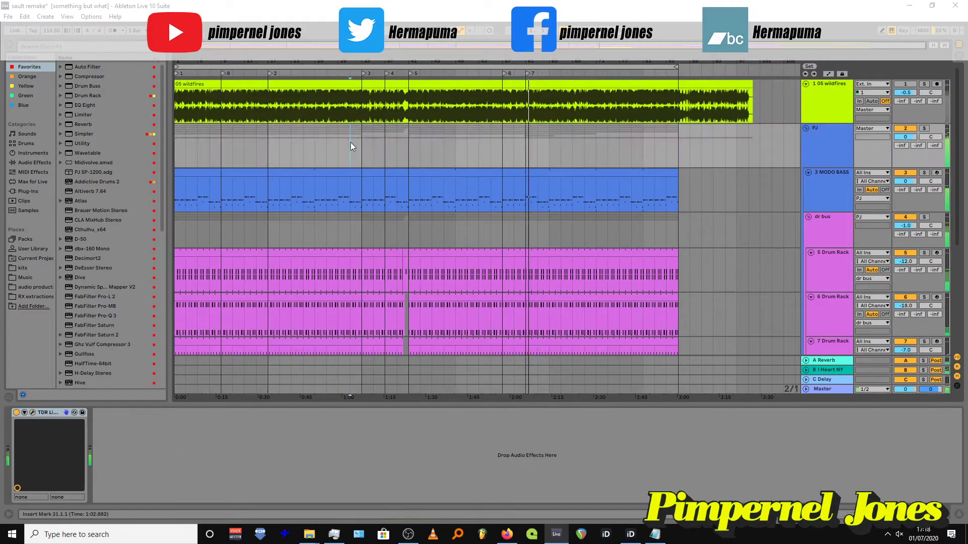
pyautogui.click(924, 85)
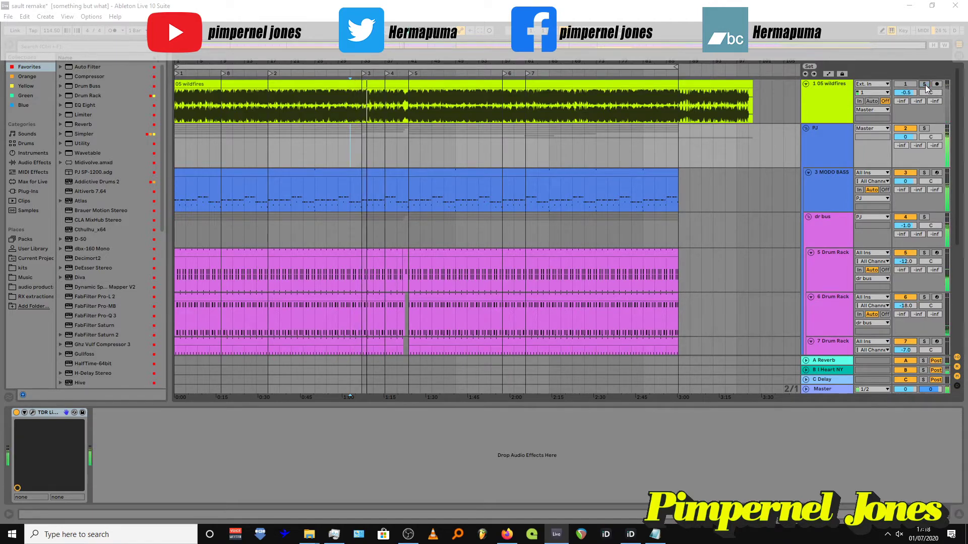
pyautogui.click(925, 84)
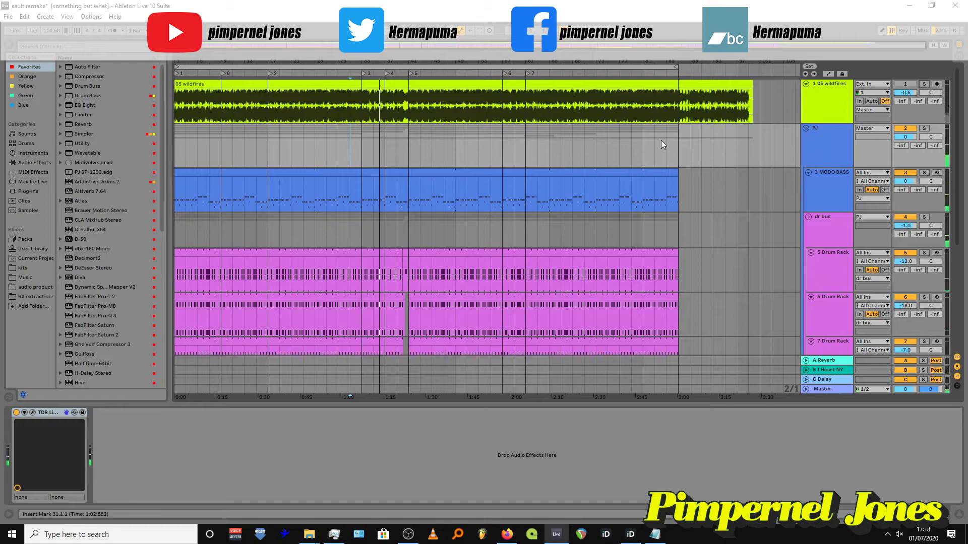
# Fold and unfold MODO BASS, scroll to D-50 and Keyscape, and zoom in on the first beat.
pyautogui.press('+')
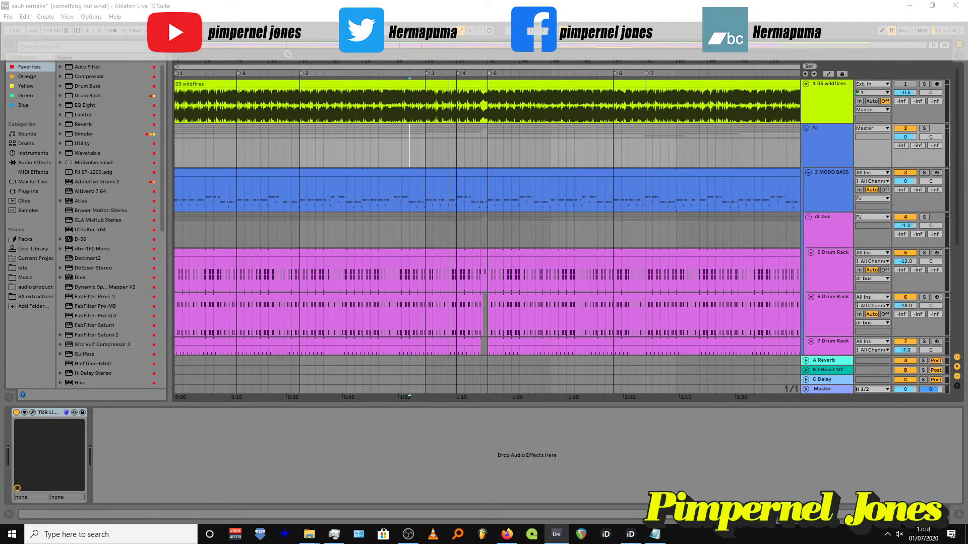
pyautogui.click(808, 173)
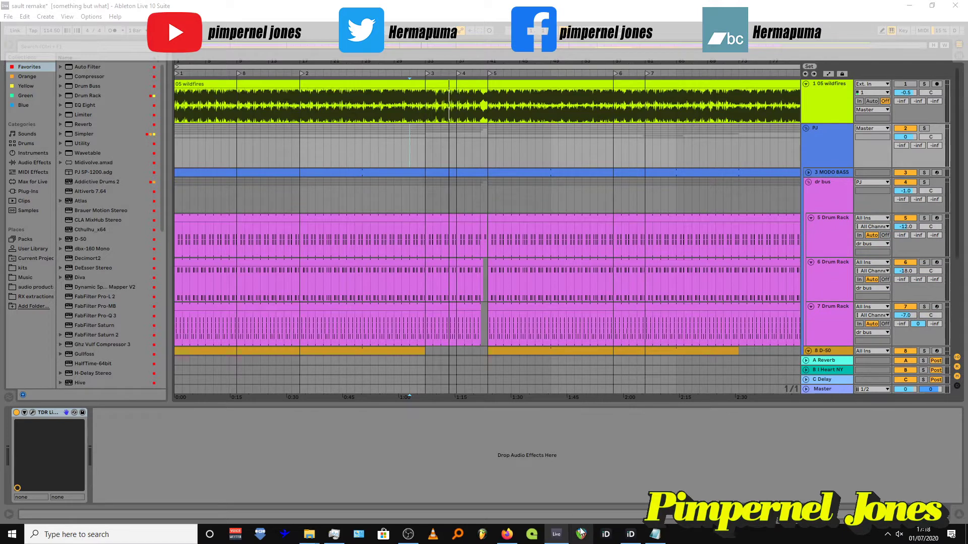
pyautogui.moveTo(412, 538)
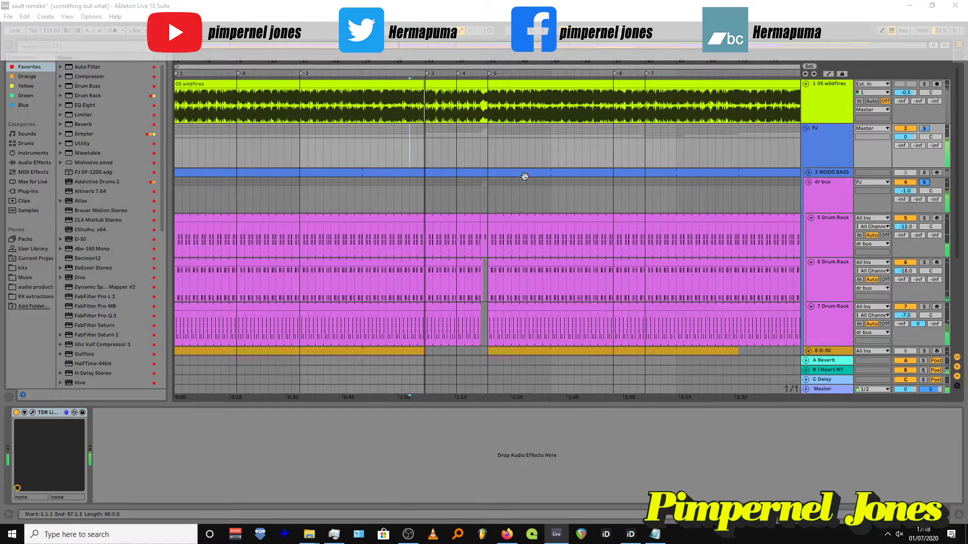
pyautogui.click(808, 173)
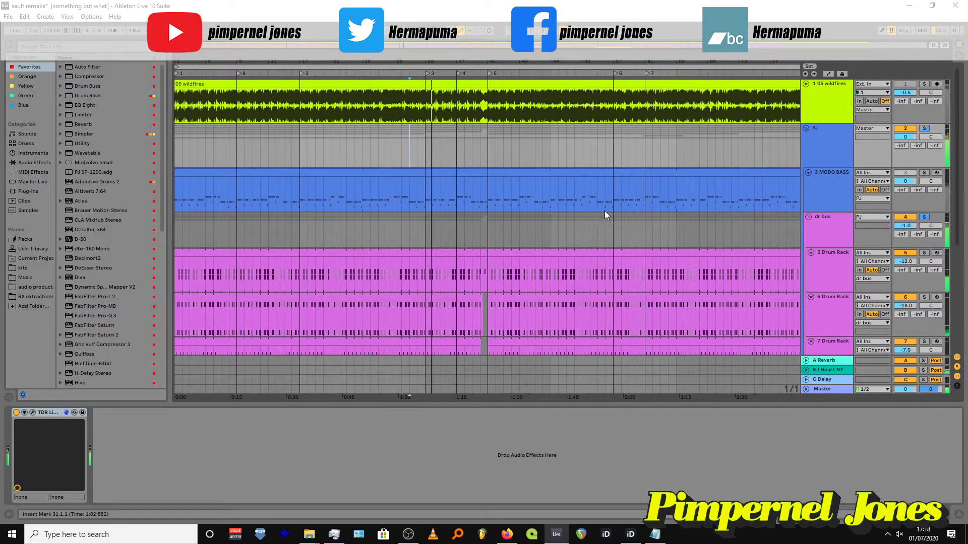
pyautogui.scroll(-4, 821, 235)
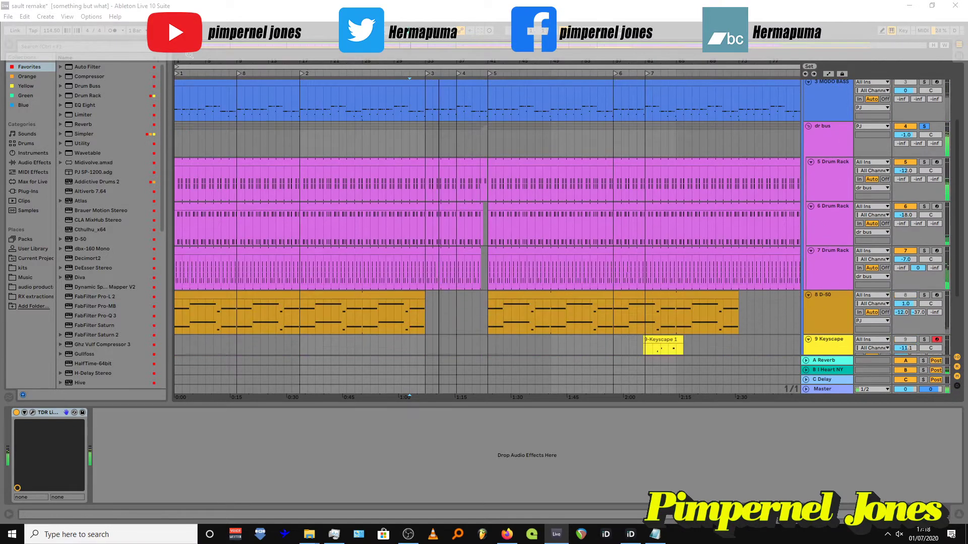
pyautogui.moveTo(189, 54); pyautogui.dragTo(267, 99)
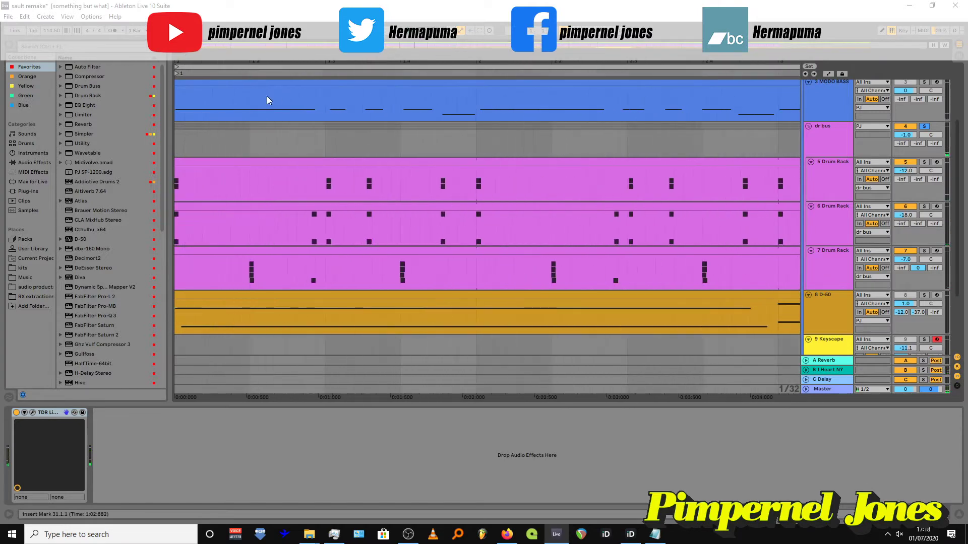
# Select the kick drum clip and the clap drum track, then play the groove.
pyautogui.click(227, 171)
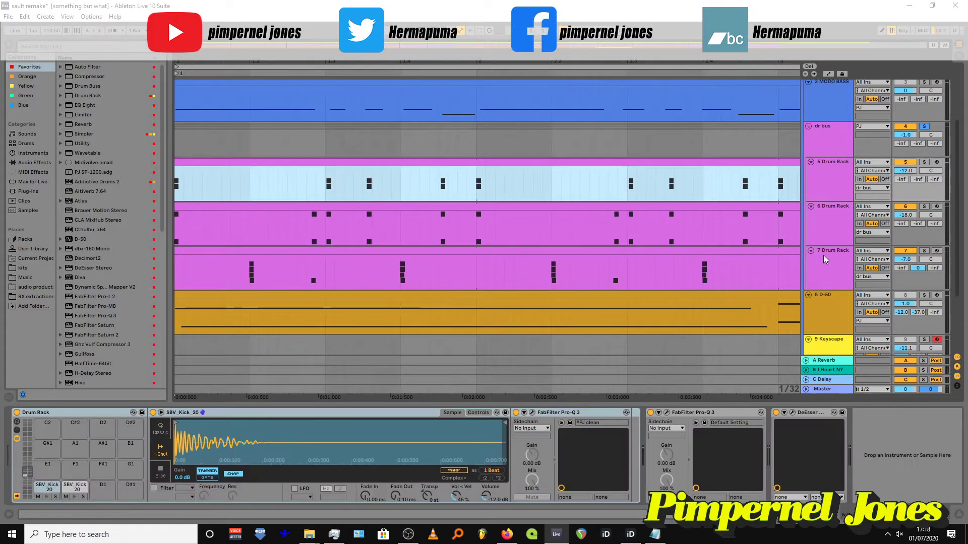
pyautogui.click(826, 256)
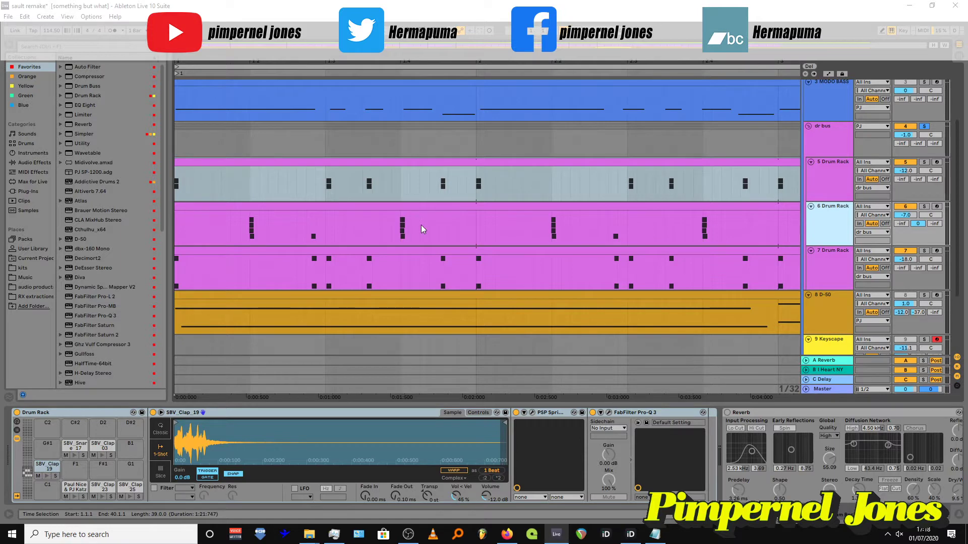
pyautogui.press('space')
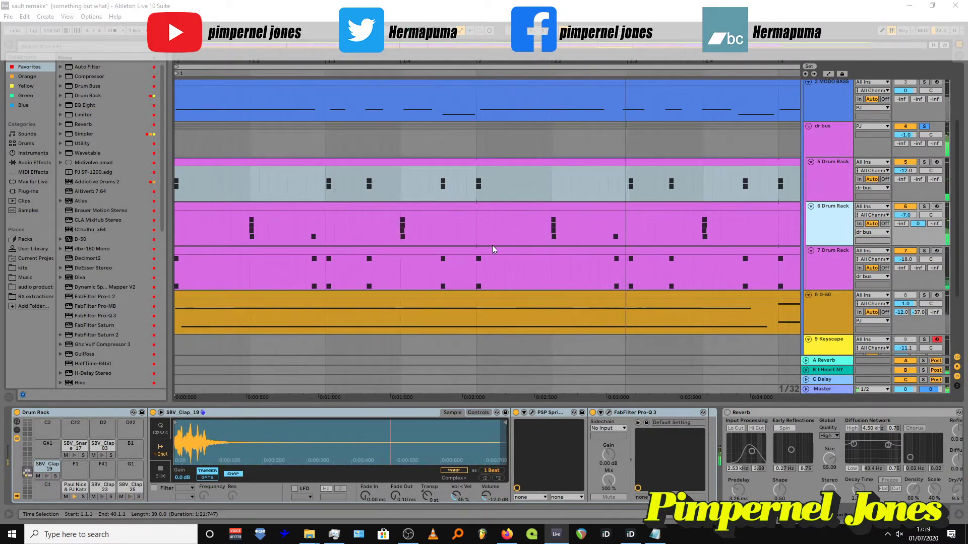
# Zoom out, unsolo the drum bus, and set the playback start near the beginning.
pyautogui.press('-')
pyautogui.press('-')
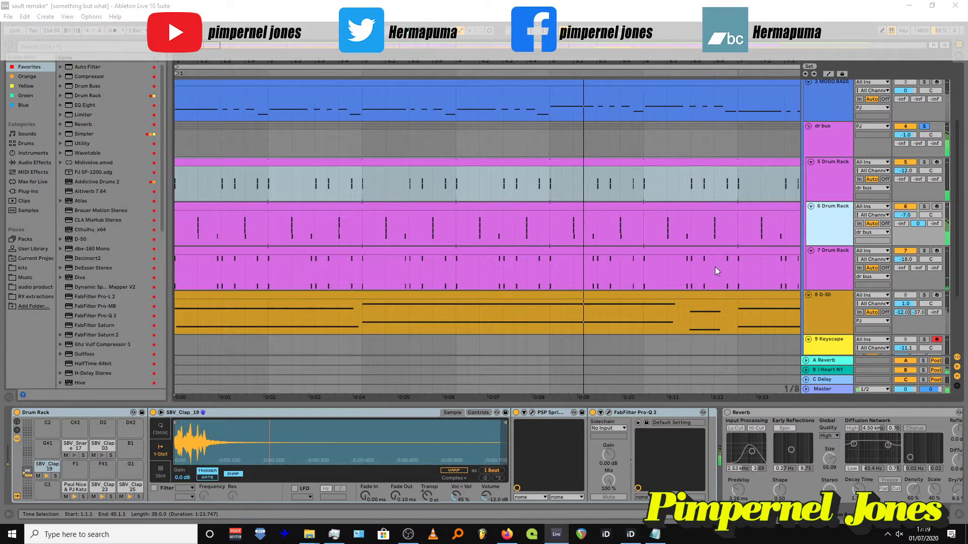
pyautogui.click(925, 251)
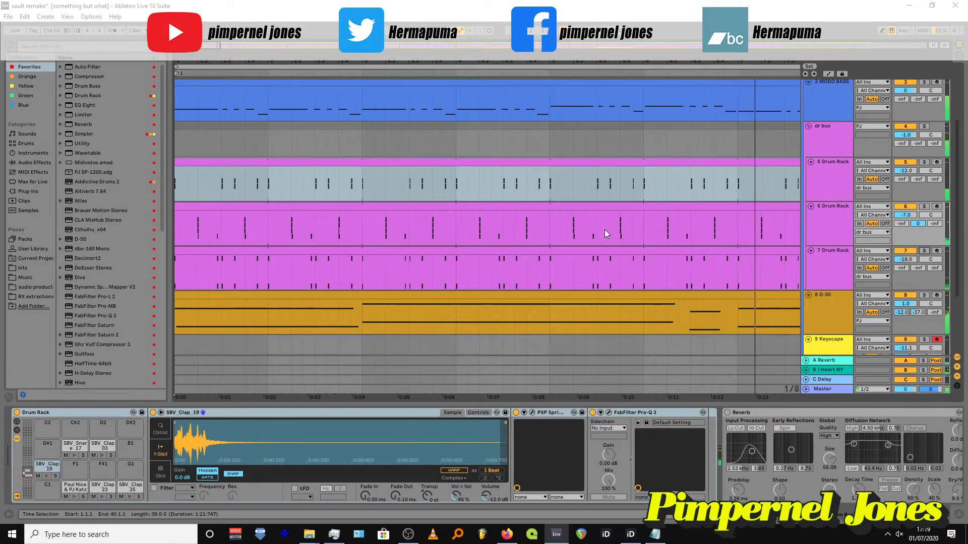
pyautogui.scroll(1, 487, 228)
pyautogui.click(222, 85)
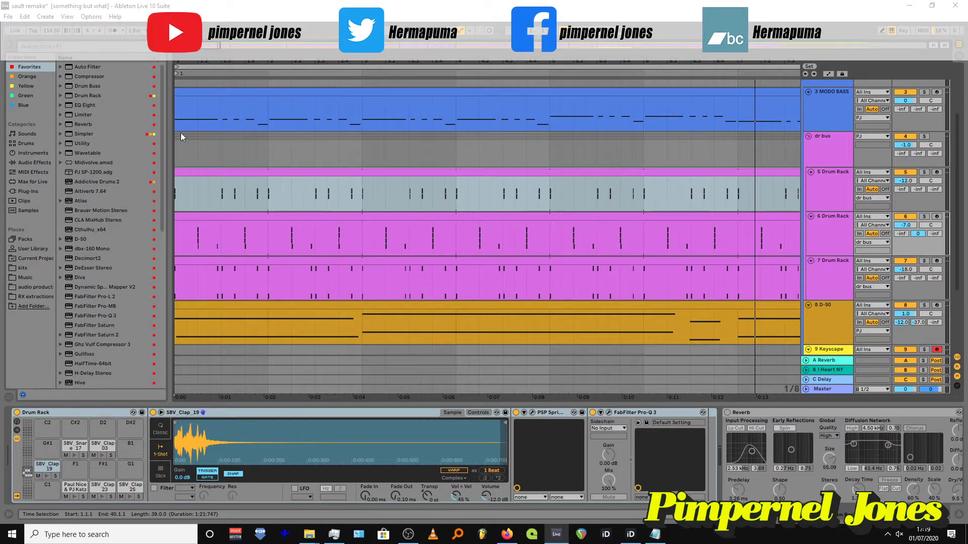
# Zoom in on the opening bar, solo the drum bus and select the kick clip.
pyautogui.press('+')
pyautogui.press('+')
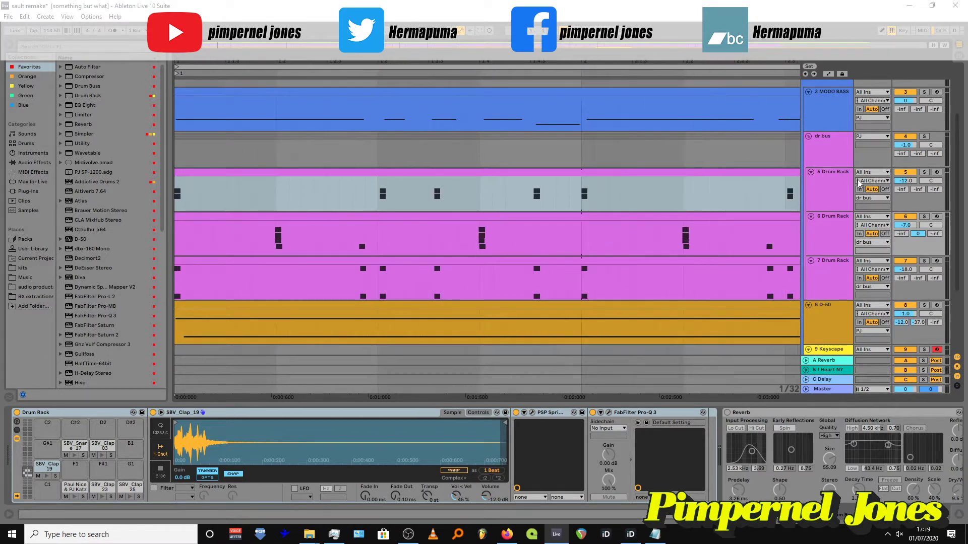
pyautogui.click(924, 137)
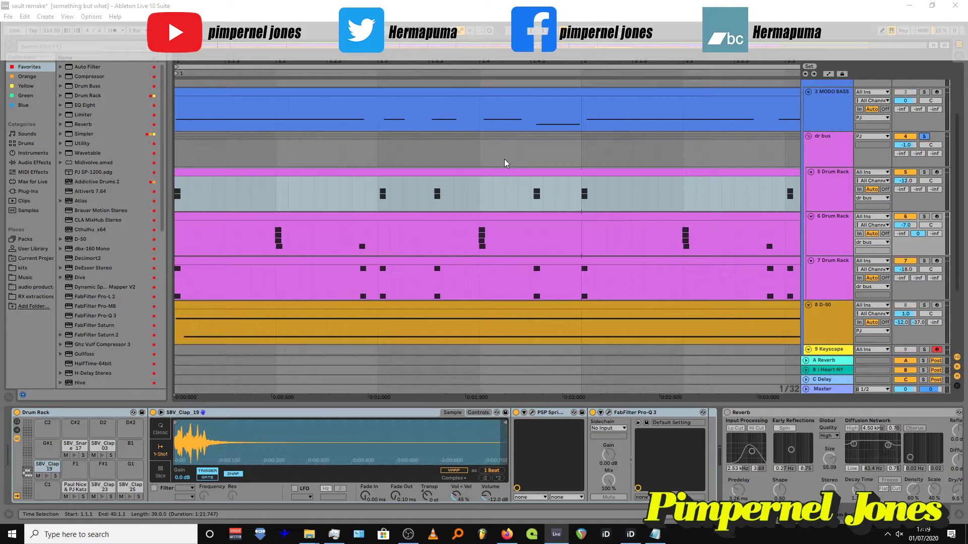
pyautogui.click(376, 177)
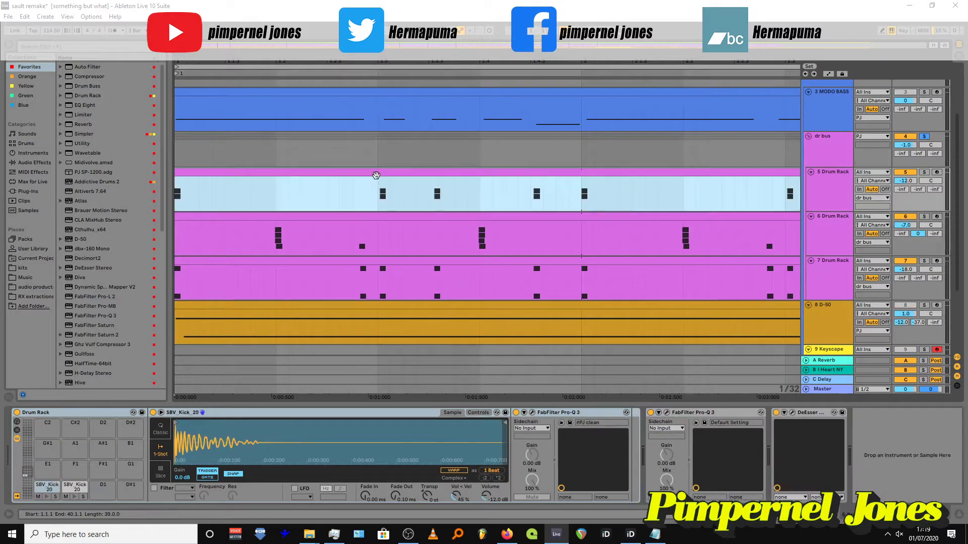
# Audition the kick pads in the kit, settling on the C1 kick, then zoom out.
pyautogui.click(45, 497)
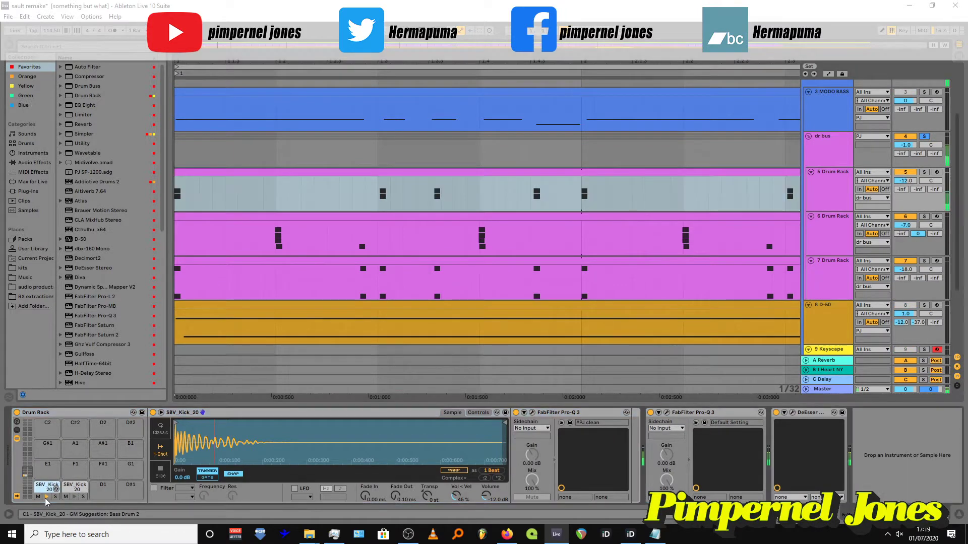
pyautogui.click(73, 497)
pyautogui.click(47, 496)
pyautogui.click(46, 497)
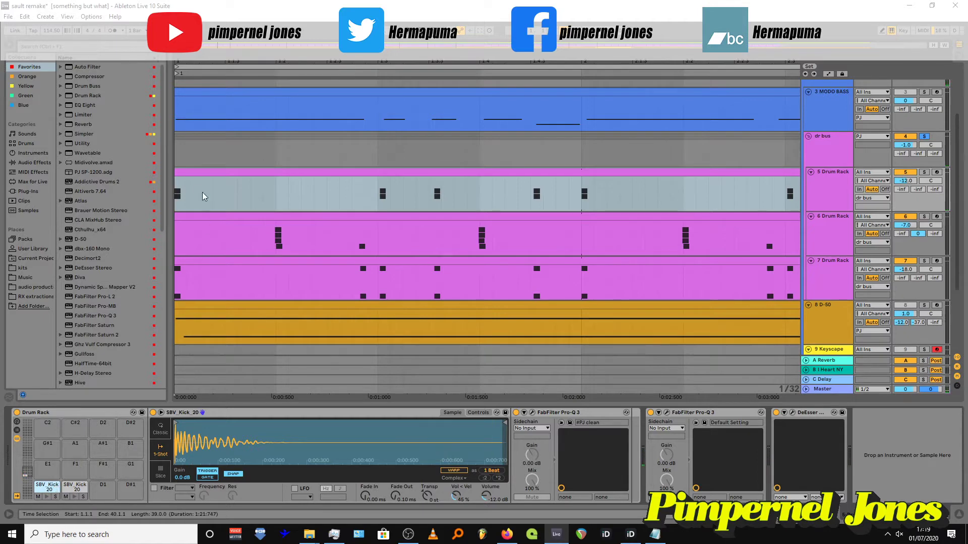
pyautogui.press('-')
pyautogui.press('-')
pyautogui.press('-')
pyautogui.press('-')
pyautogui.press('-')
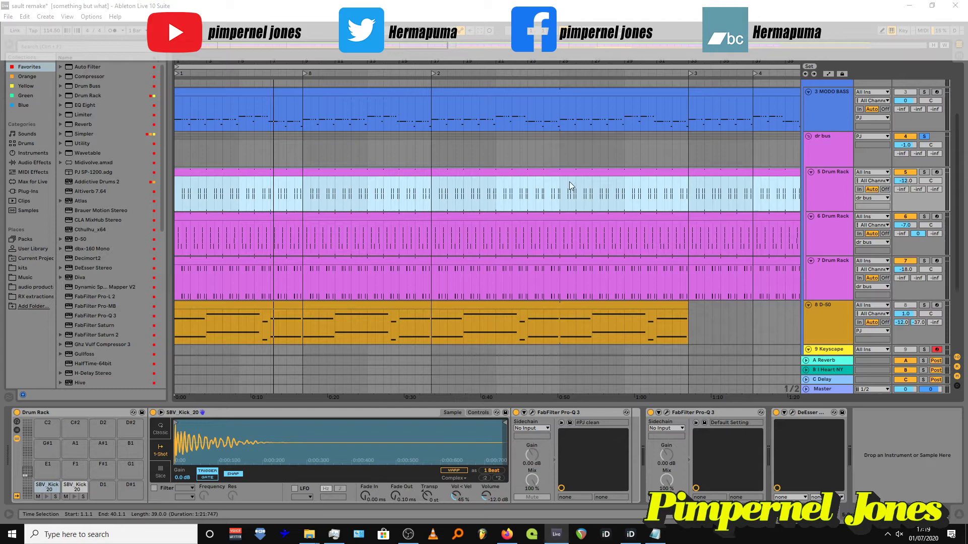
# Zoom out, select the drum bus to show its effects, and start playback.
pyautogui.press('-')
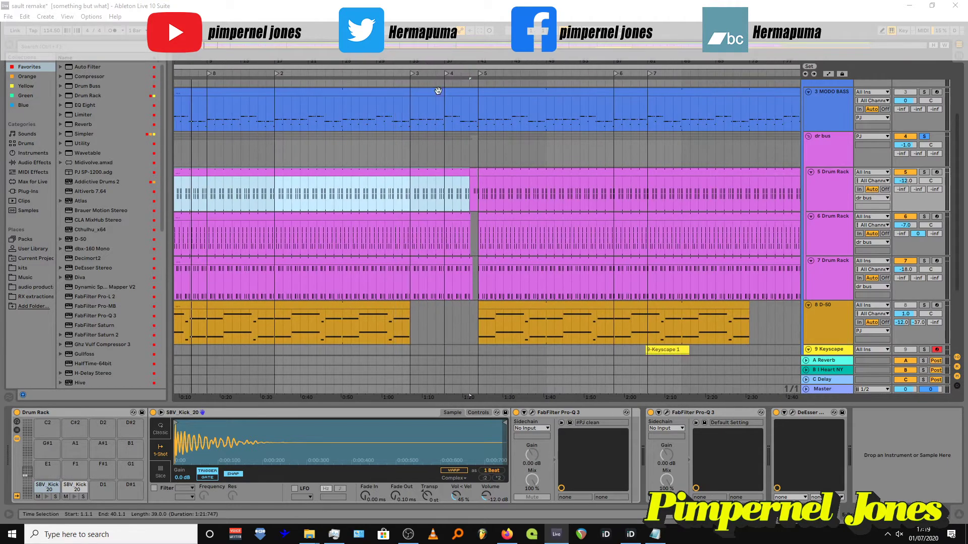
pyautogui.click(466, 157)
pyautogui.press('space')
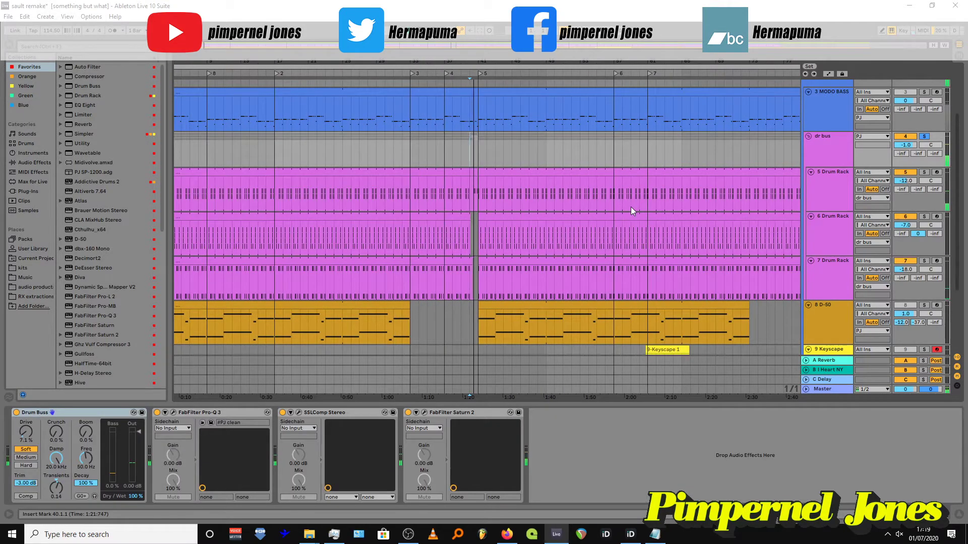
pyautogui.scroll(2, 763, 153)
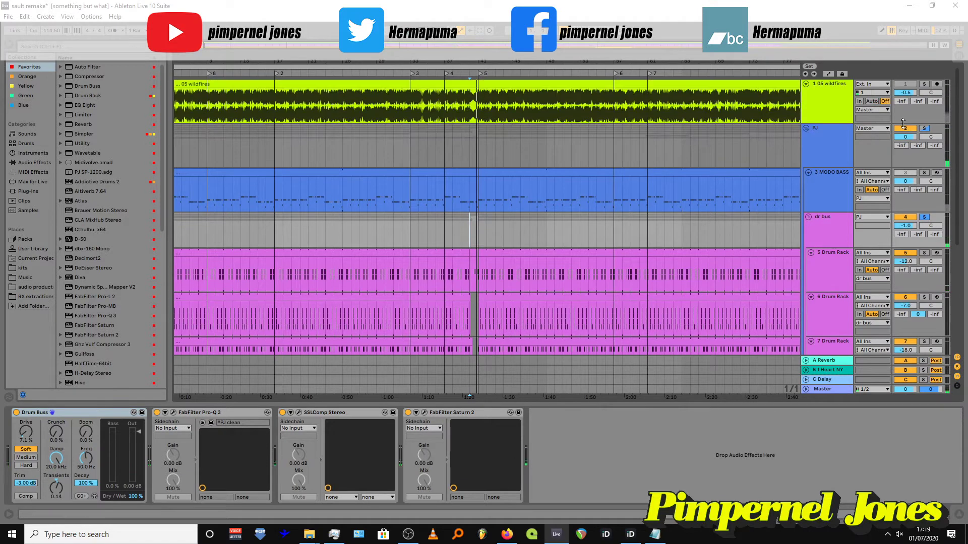
# Solo the original Wildfires recording, then unsolo it and replay the remake from the insert mark.
pyautogui.click(924, 84)
pyautogui.click(469, 131)
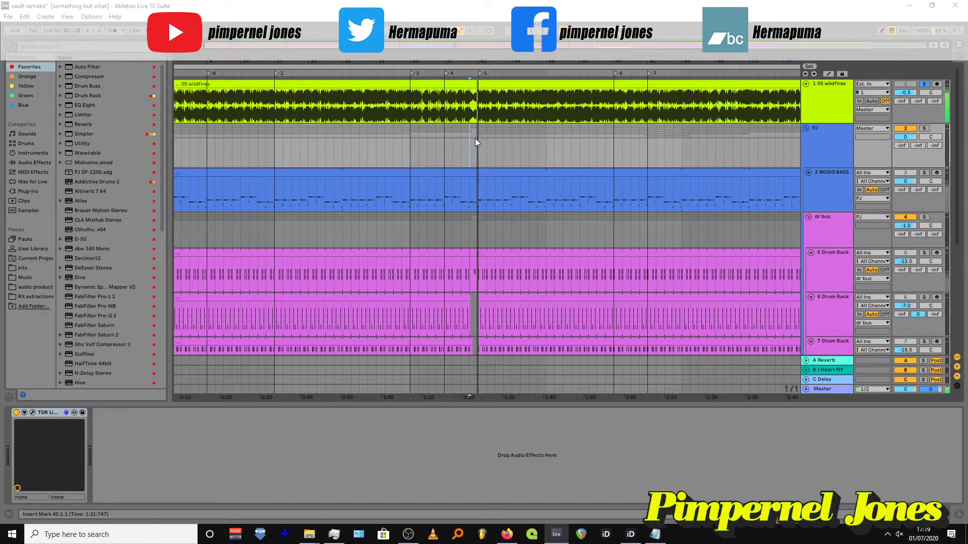
pyautogui.click(924, 83)
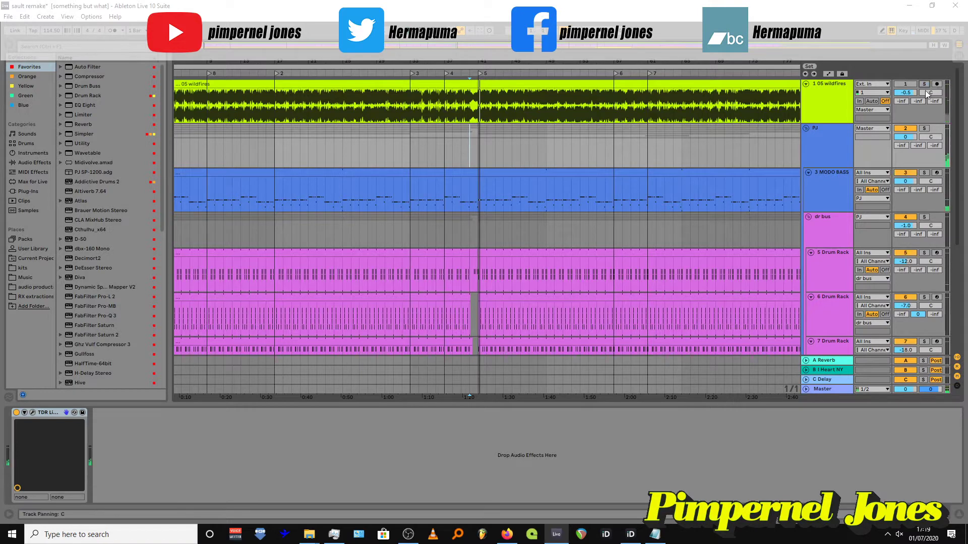
pyautogui.press('space')
pyautogui.press('space')
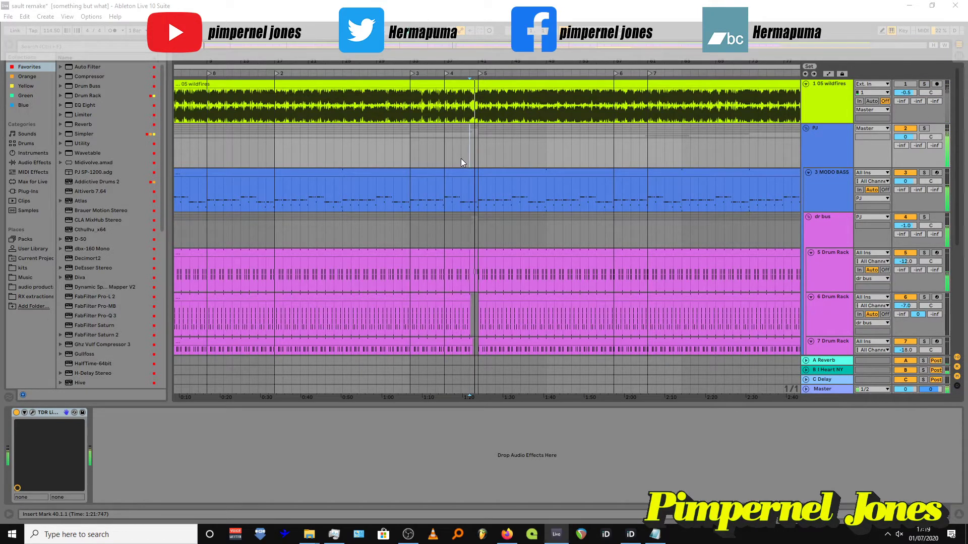
pyautogui.scroll(-2, 460, 169)
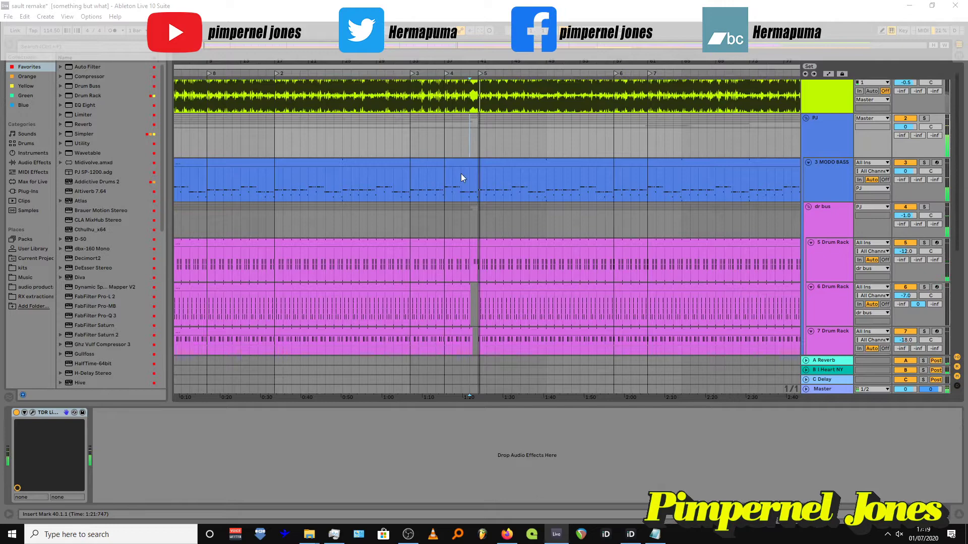
pyautogui.scroll(-3, 473, 194)
pyautogui.moveTo(222, 55); pyautogui.dragTo(222, 85)
# Open the 6 Drum Rack clip and audition its bottom-row and SBV_Clap_19 notes.
pyautogui.doubleClick(238, 195)
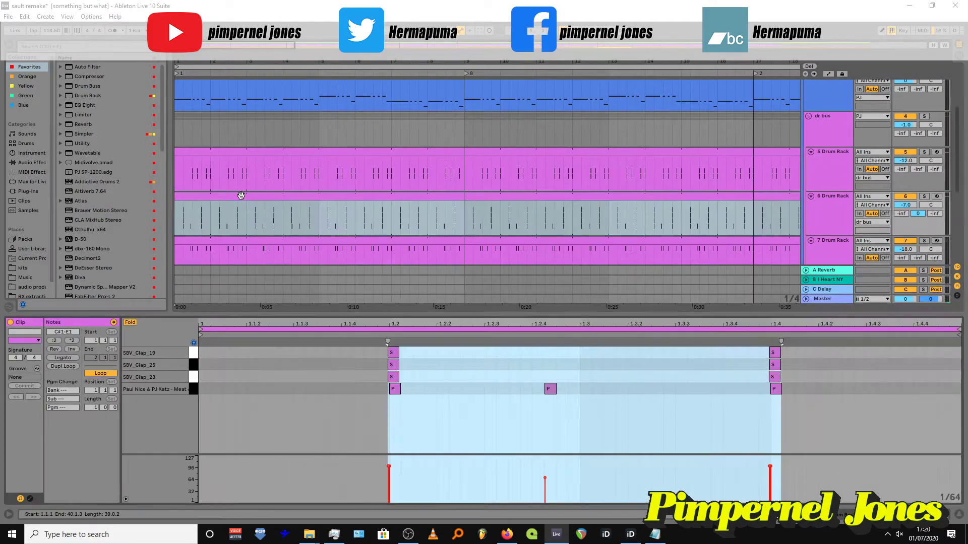
pyautogui.click(191, 391)
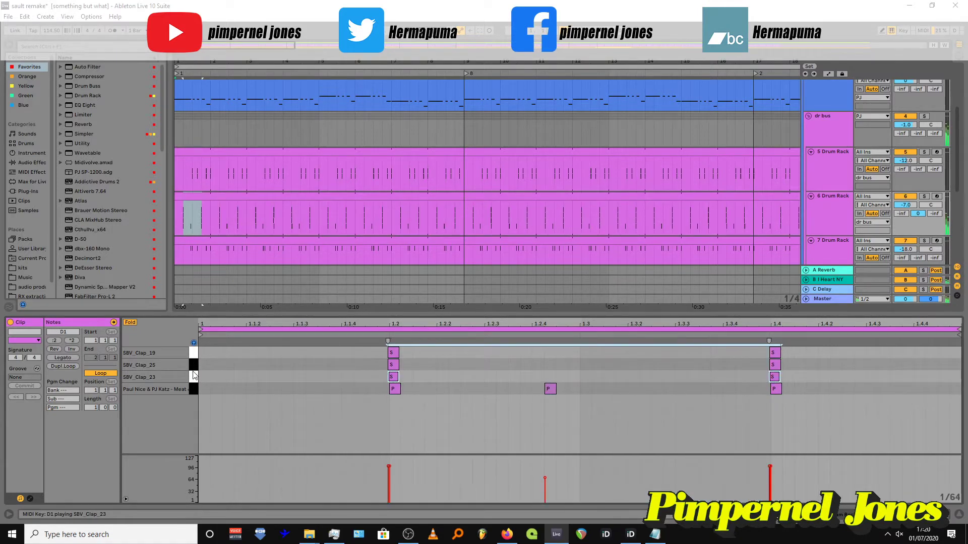
pyautogui.click(194, 354)
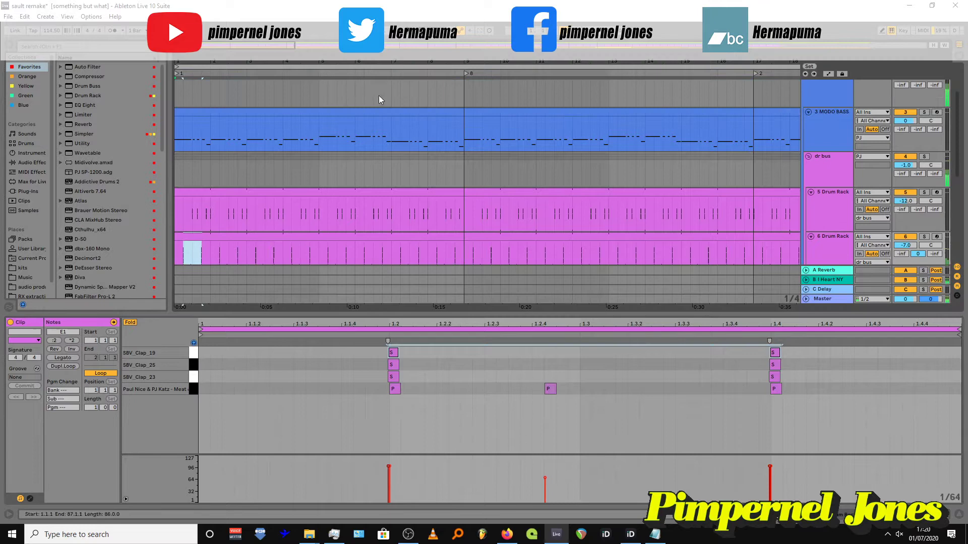
# Solo the 05 wildfires original track and start playback.
pyautogui.scroll(3, 379, 95)
pyautogui.click(923, 83)
pyautogui.press('space')
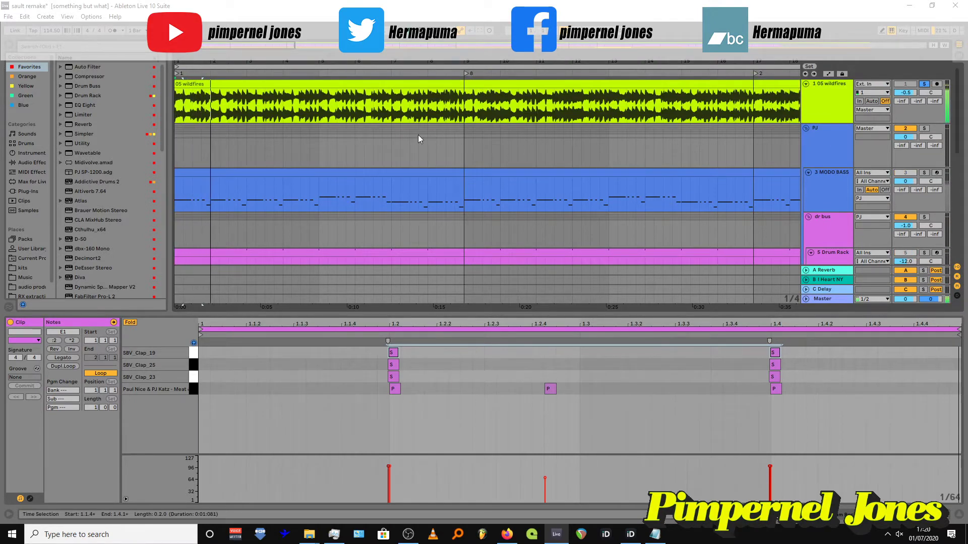
# Play the original's opening bars from 1.2.2 and then from 1.4.1, then stop.
pyautogui.click(198, 134)
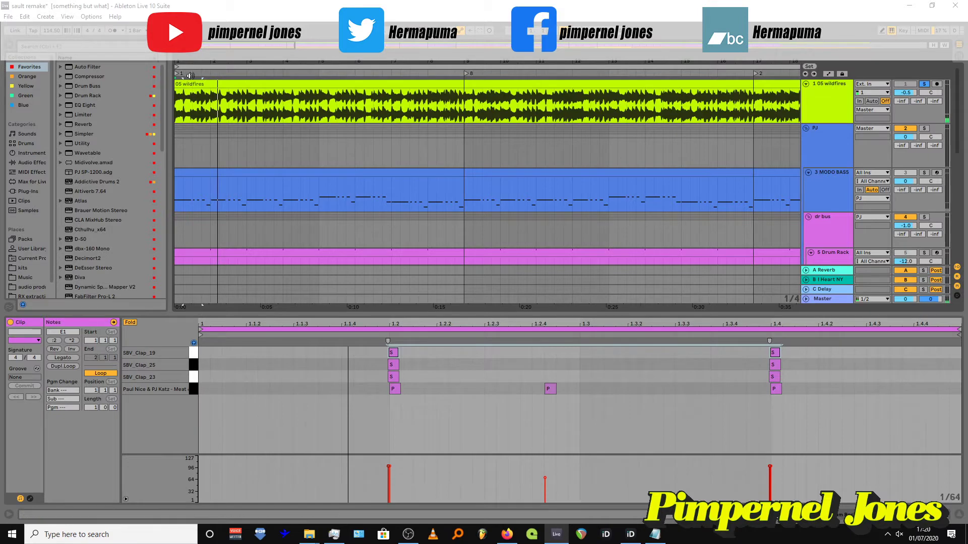
pyautogui.scroll(4, 198, 134)
pyautogui.click(246, 131)
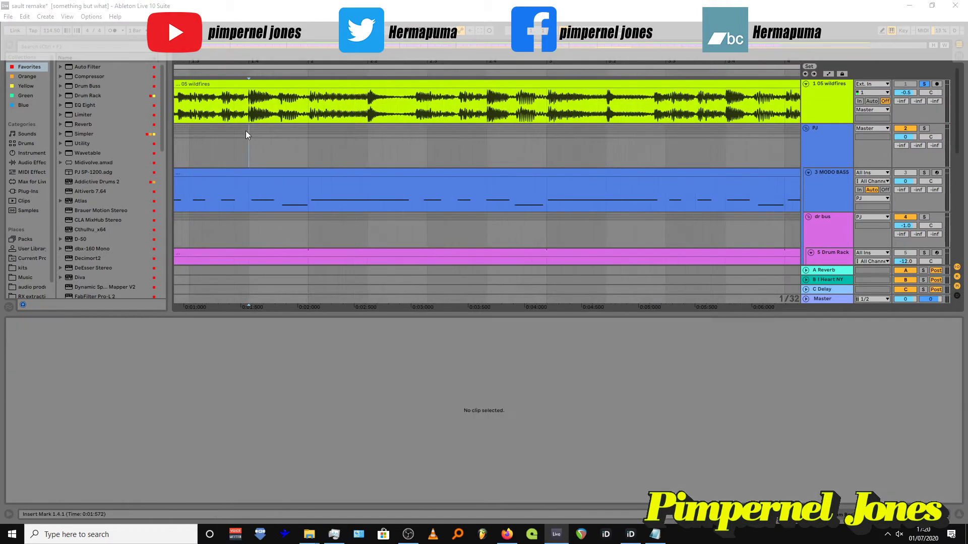
pyautogui.scroll(-2, 245, 134)
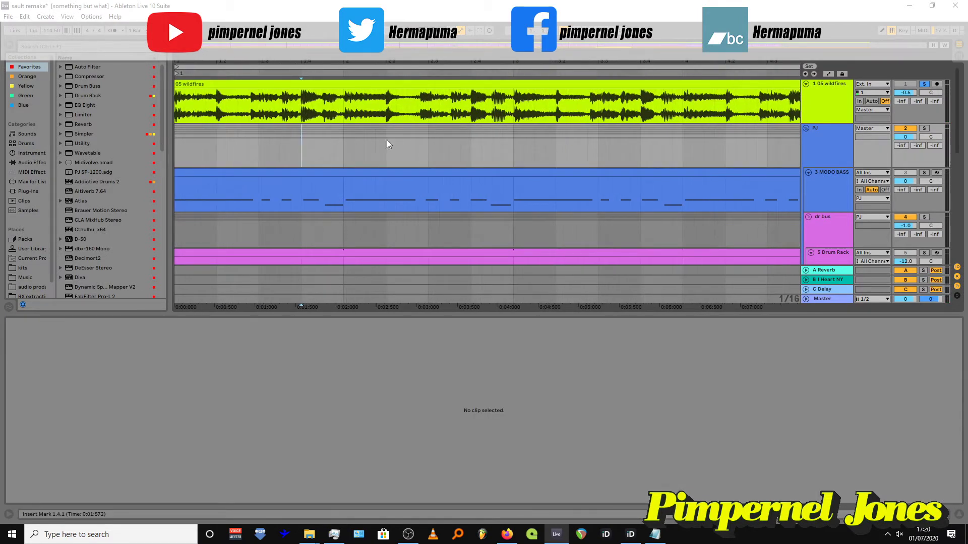
pyautogui.click(228, 143)
pyautogui.press('space')
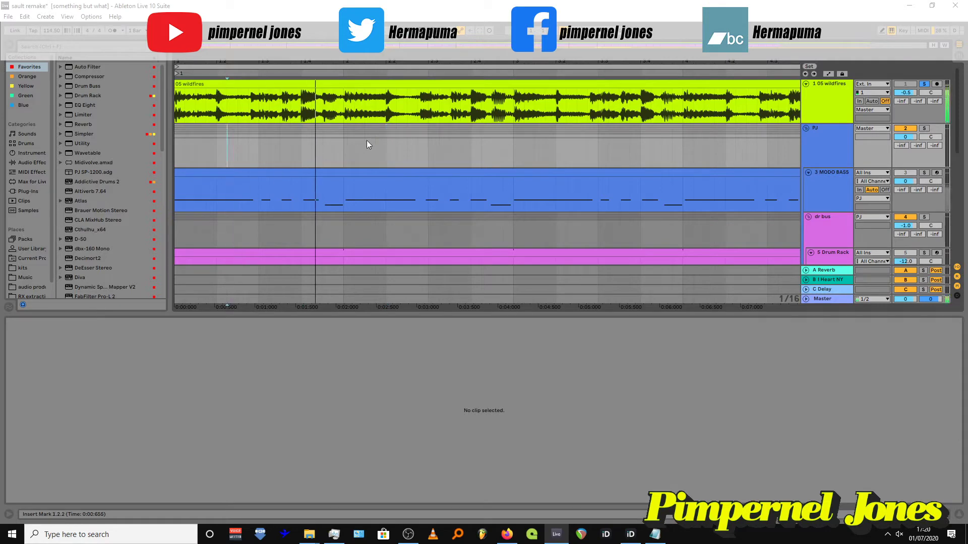
pyautogui.click(299, 147)
pyautogui.press('space')
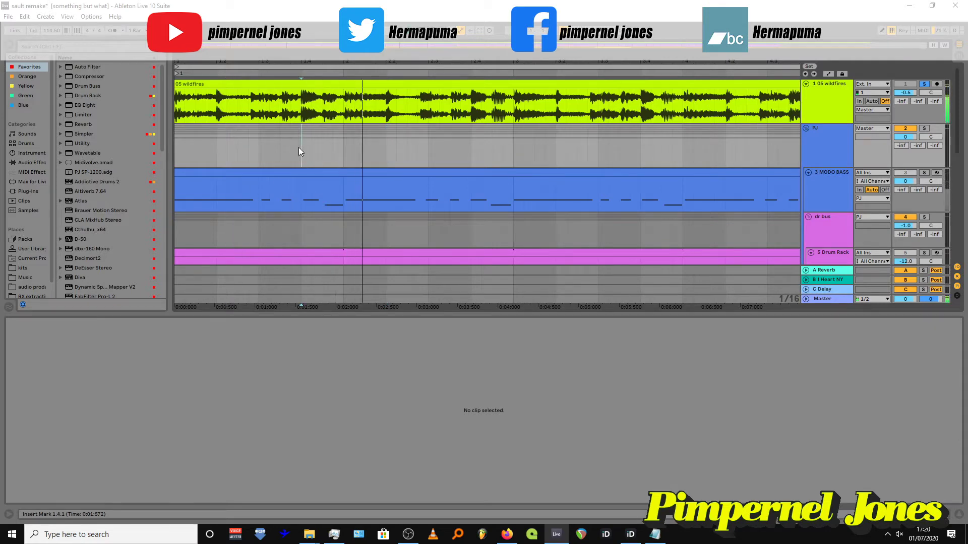
# Zoom back out to the first 40 seconds, solo the dr bus, and select its drum tracks.
pyautogui.moveTo(288, 63); pyautogui.dragTo(194, 54)
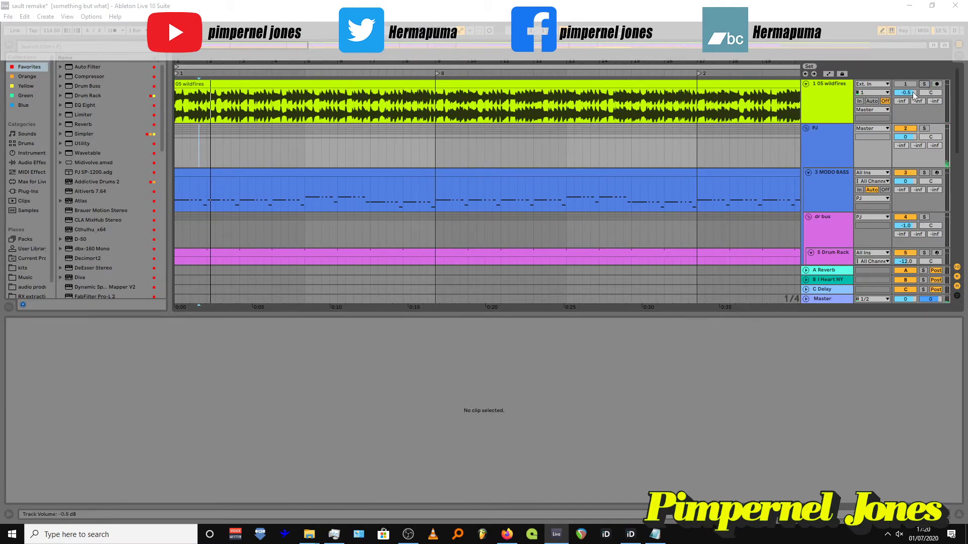
pyautogui.scroll(-3, 241, 140)
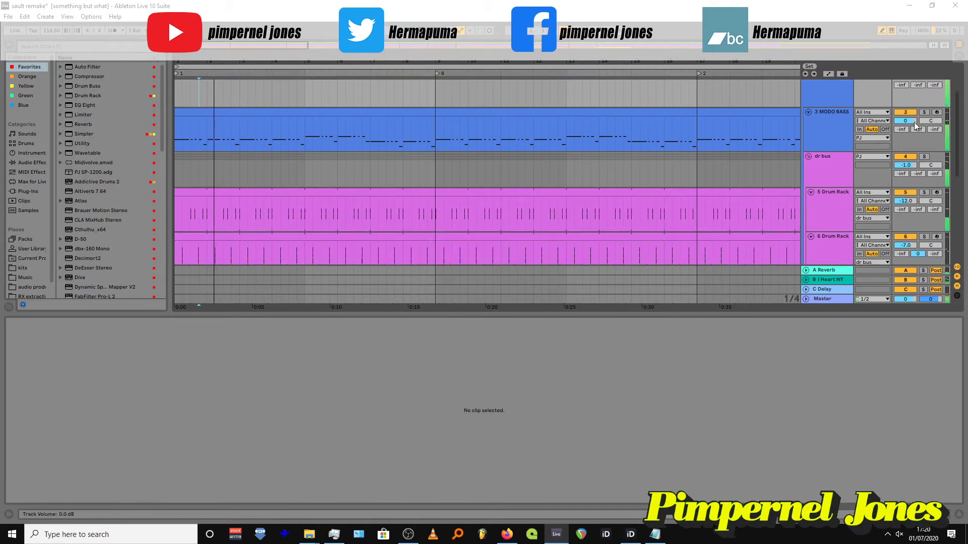
pyautogui.click(924, 157)
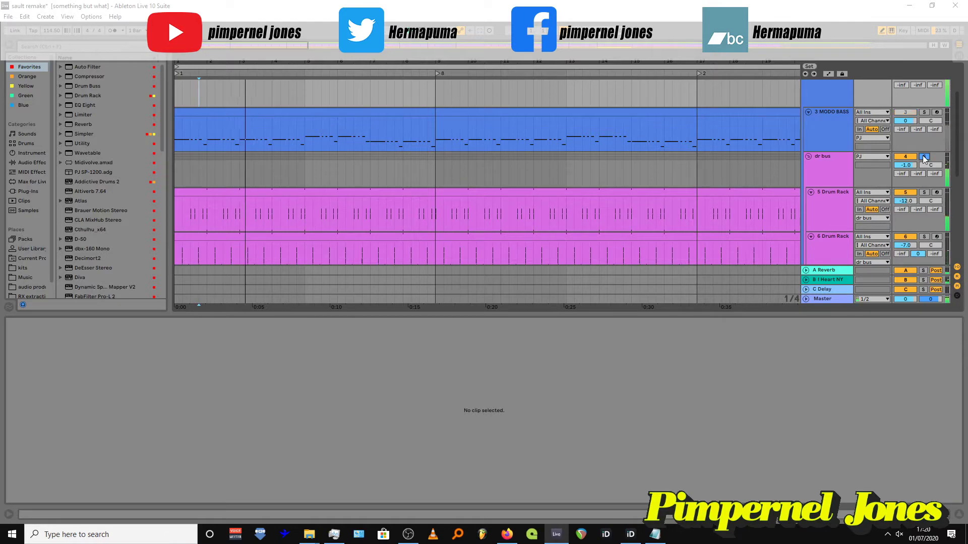
pyautogui.scroll(-3, 554, 161)
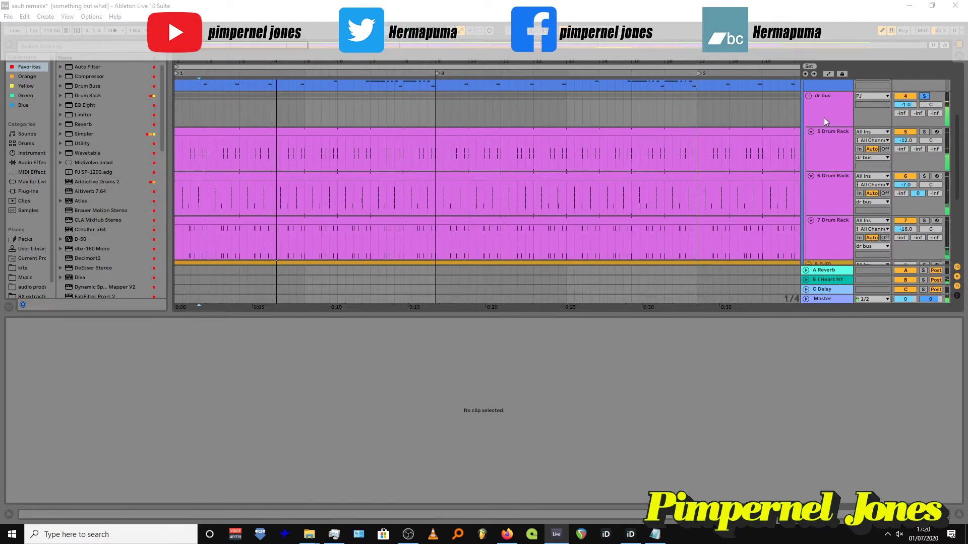
pyautogui.click(828, 135)
pyautogui.click(830, 180)
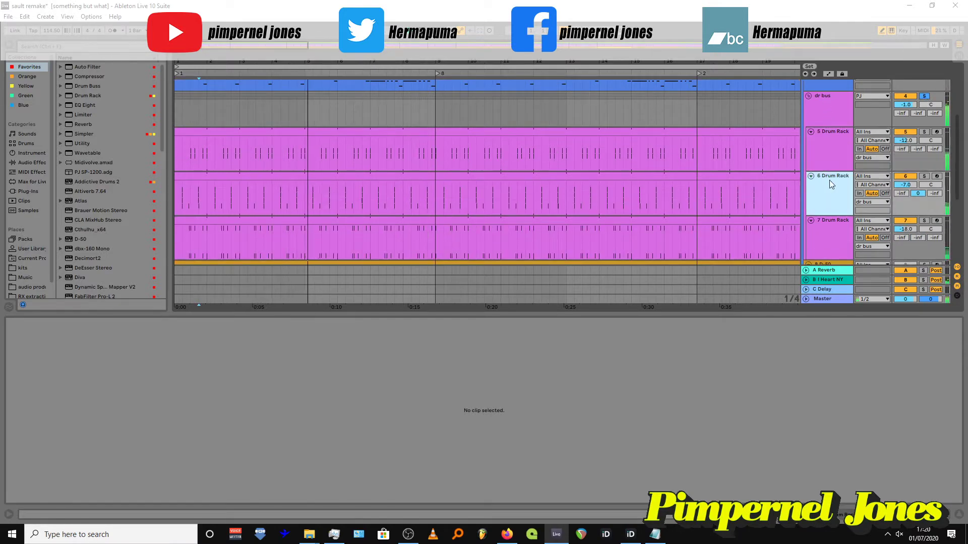
# Show the dr bus effect chain and check the Pro-Q 3 equaliser window.
pyautogui.click(835, 228)
pyautogui.doubleClick(833, 98)
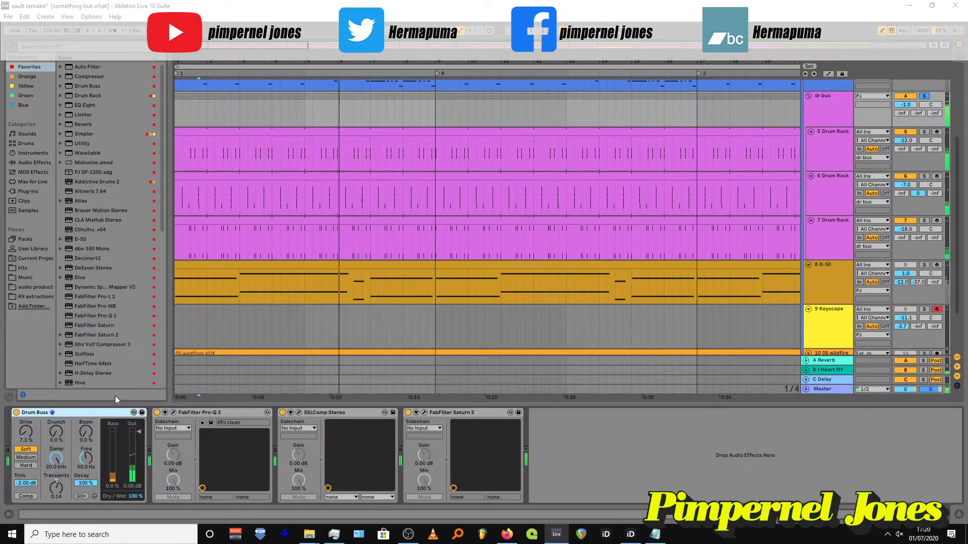
pyautogui.click(173, 413)
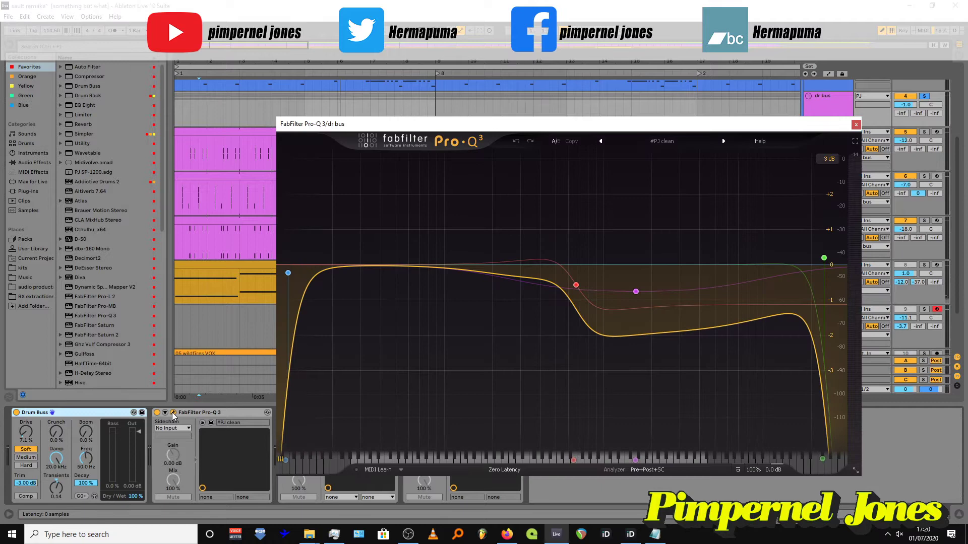
pyautogui.click(855, 124)
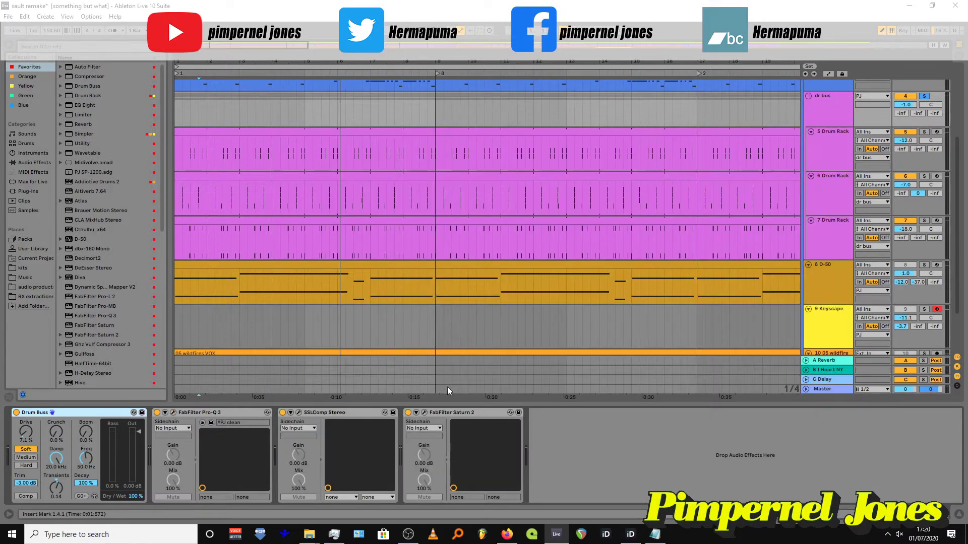
# Select SSLComp Stereo, check the Saturn 2 window, then restart playback.
pyautogui.click(337, 412)
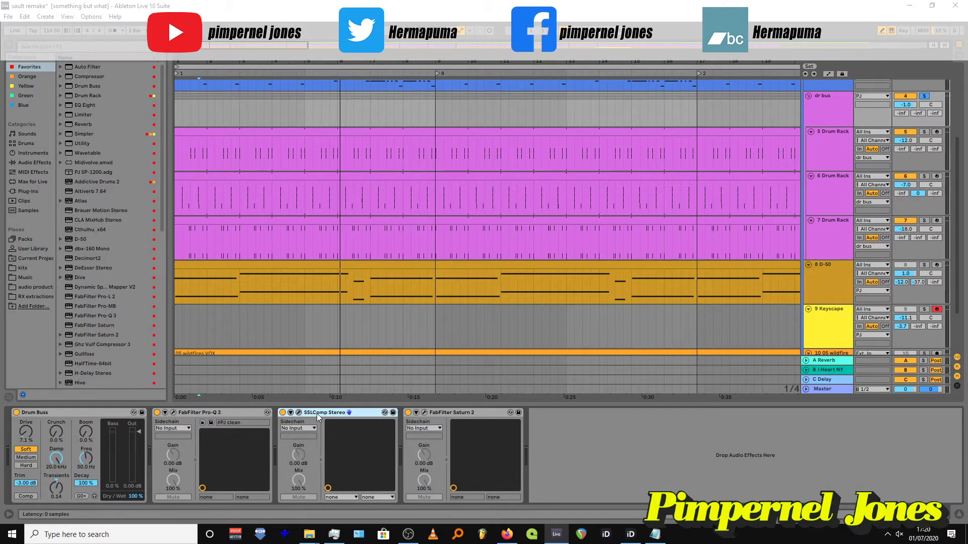
pyautogui.click(425, 413)
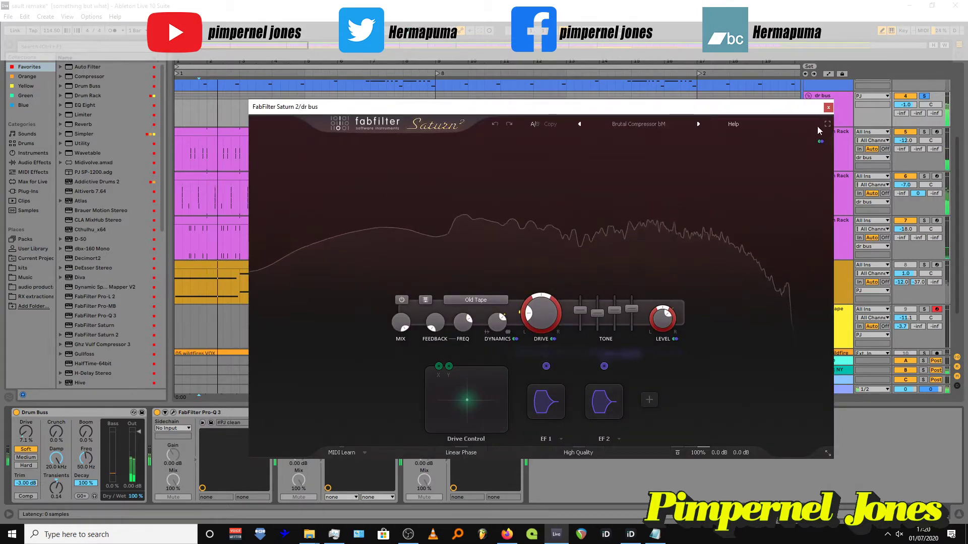
pyautogui.click(828, 107)
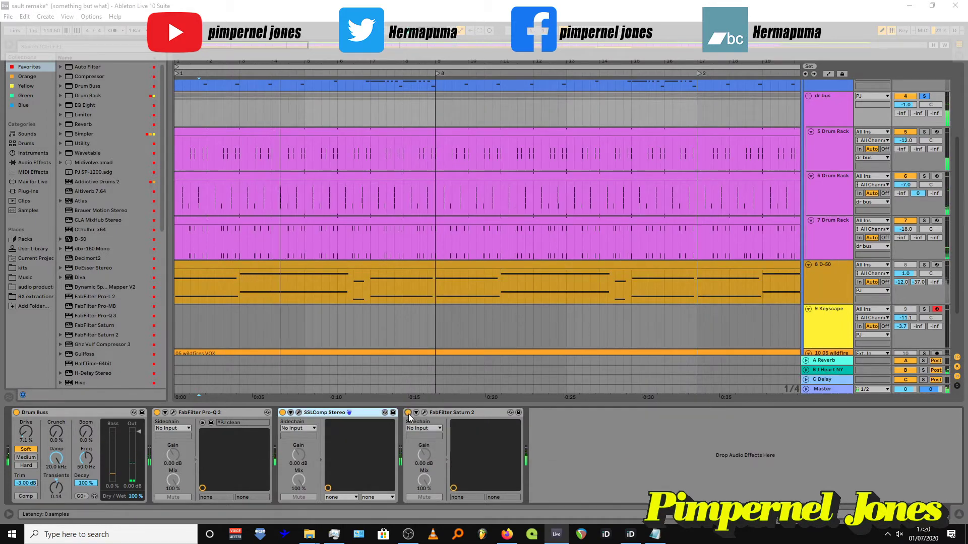
pyautogui.press('space')
pyautogui.press('space')
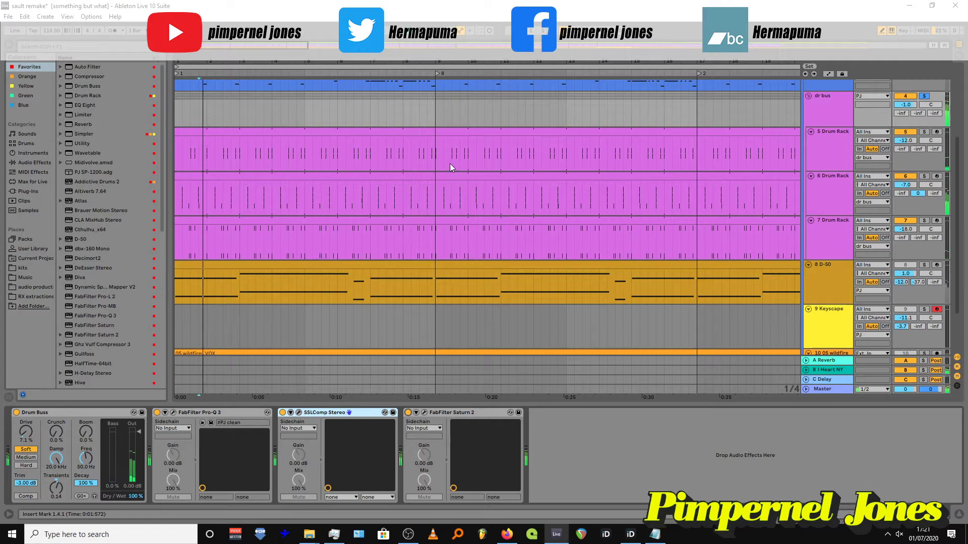
# Scroll up and solo the 05 wildfires original track.
pyautogui.scroll(3, 664, 177)
pyautogui.scroll(1, 300, 117)
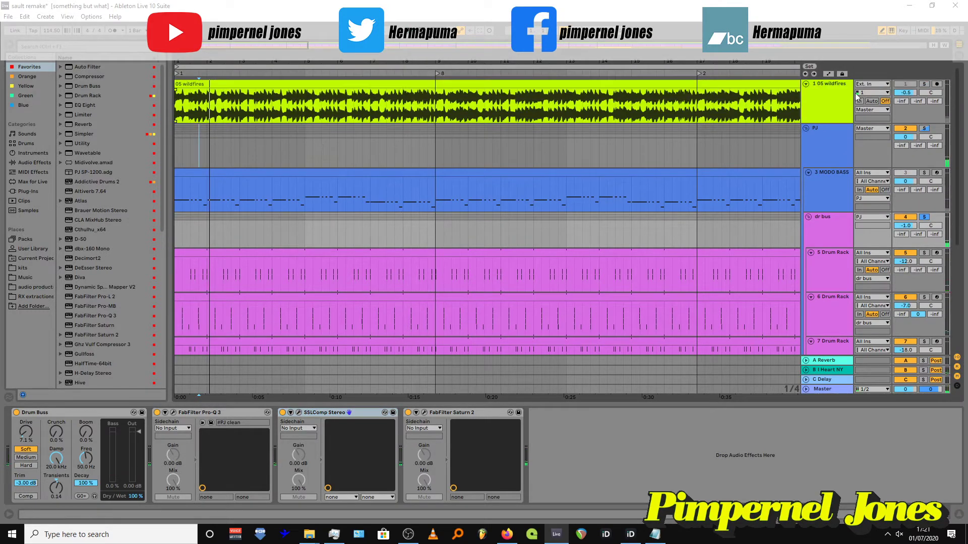
pyautogui.click(925, 84)
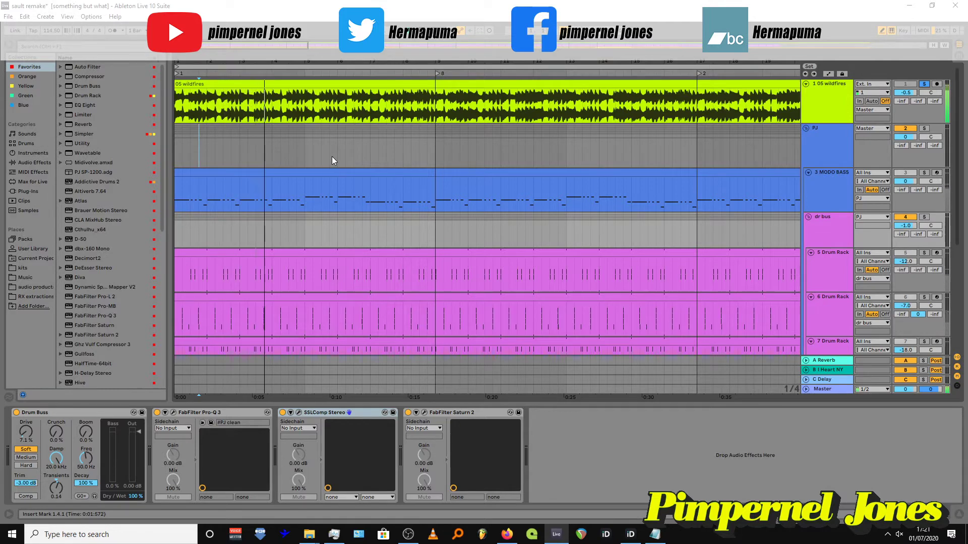
# Solo the MODO BASS track, open its clip notes, and show its device chain.
pyautogui.click(835, 185)
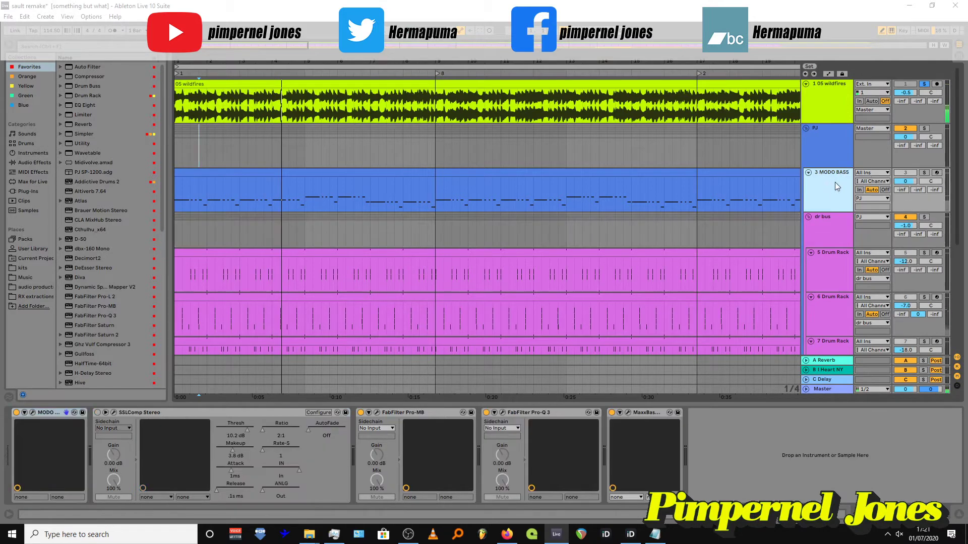
pyautogui.click(924, 172)
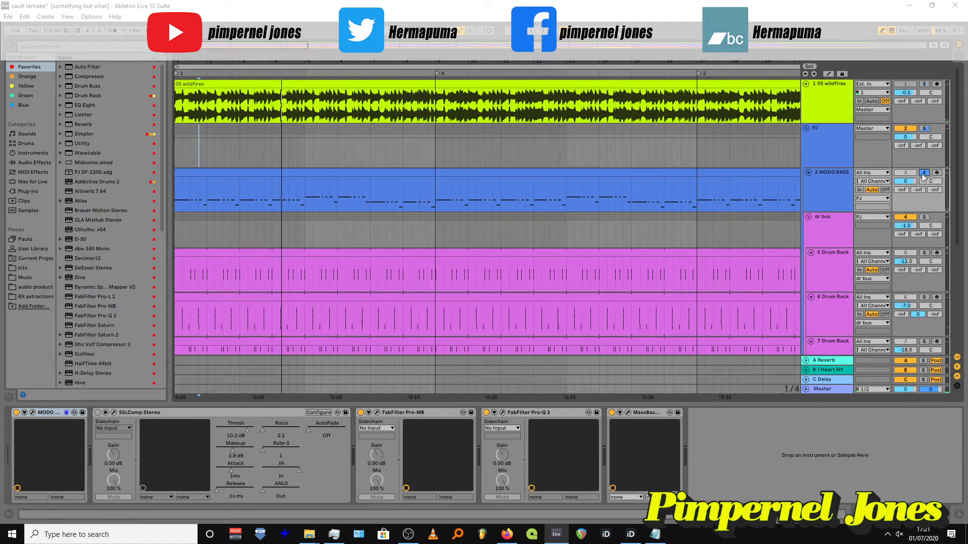
pyautogui.doubleClick(177, 173)
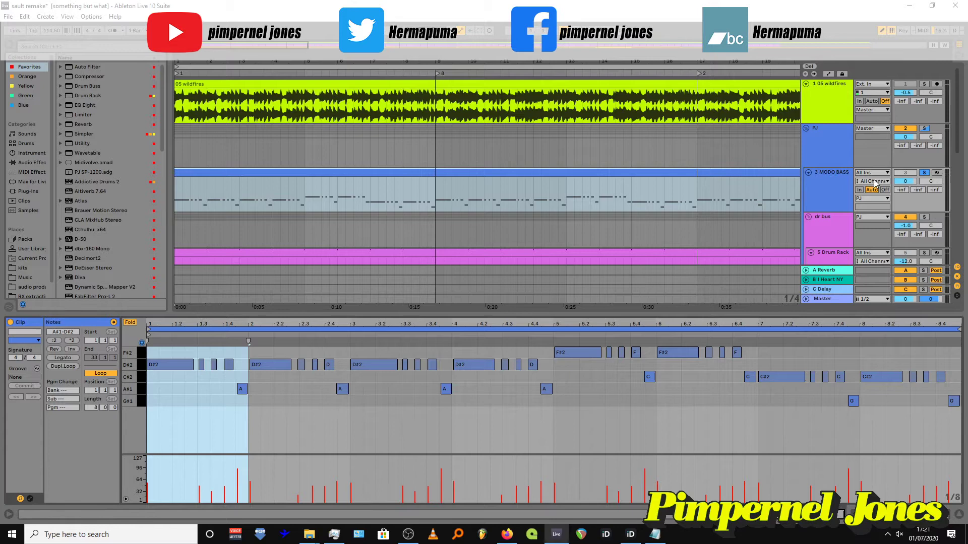
pyautogui.click(818, 181)
# Open the MODO BASS instrument window and arm track 3 so its notes play the bass.
pyautogui.click(34, 410)
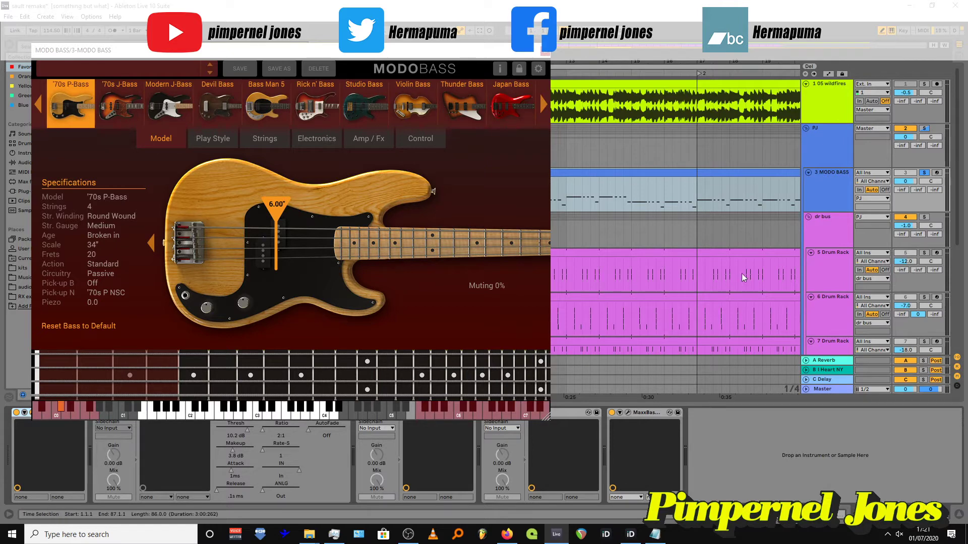
pyautogui.click(812, 235)
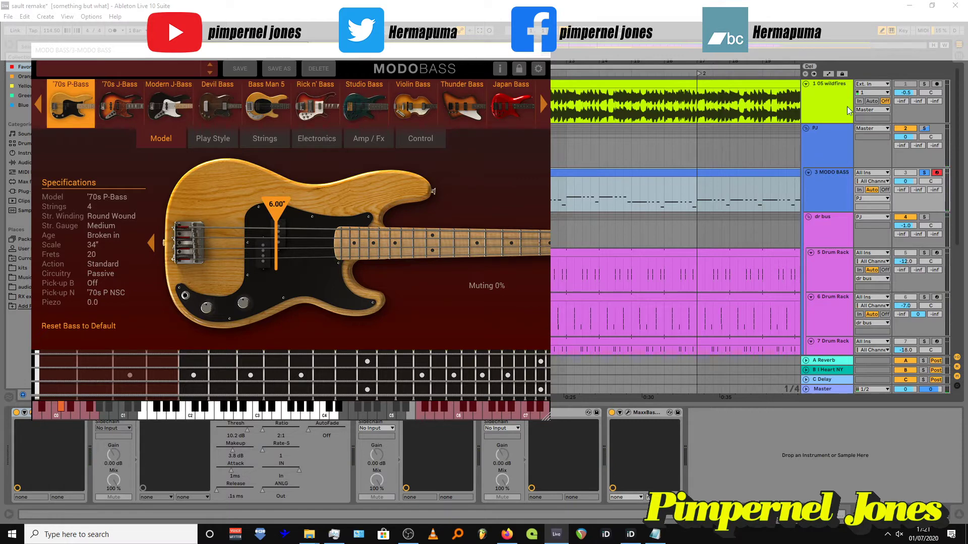
# Close the MODO BASS window and play the song from bar 6.3.
pyautogui.click(545, 50)
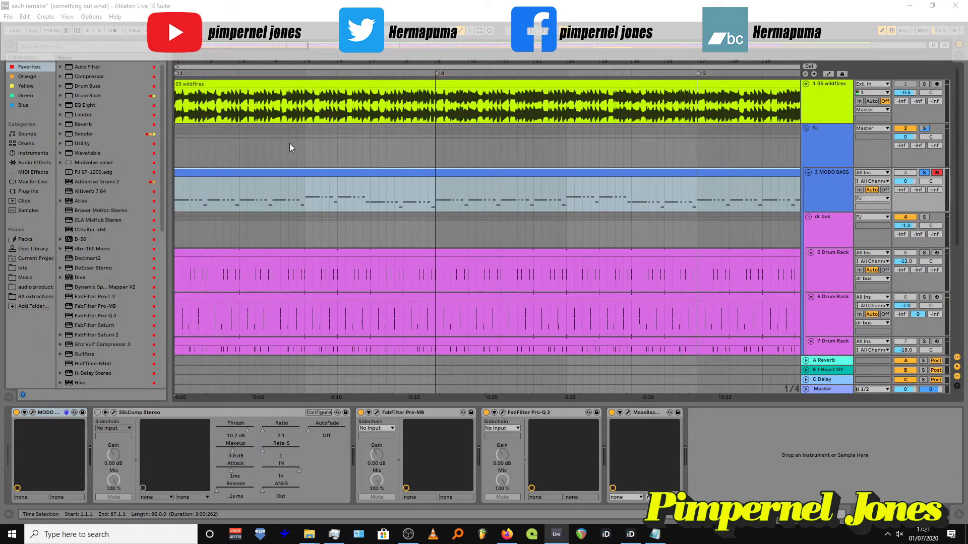
pyautogui.click(321, 134)
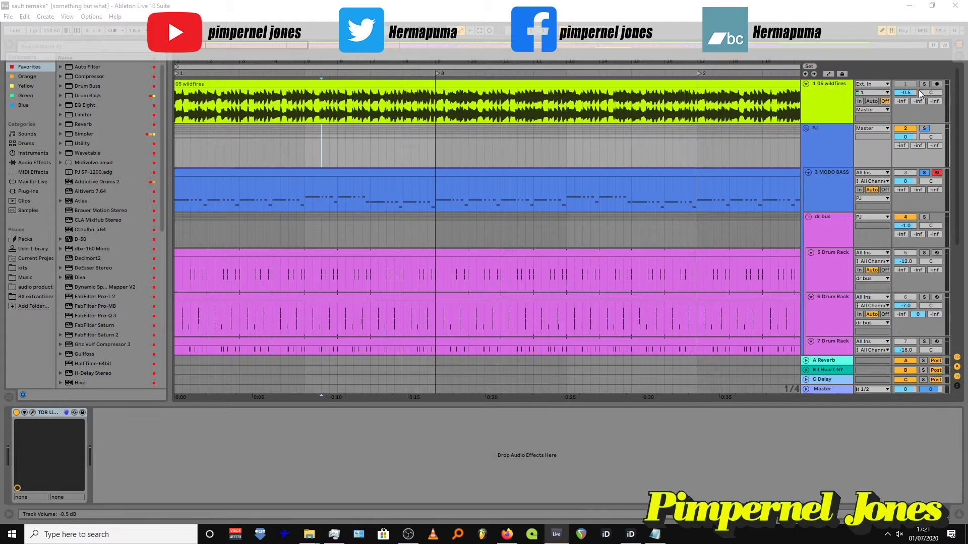
pyautogui.click(354, 137)
pyautogui.press('space')
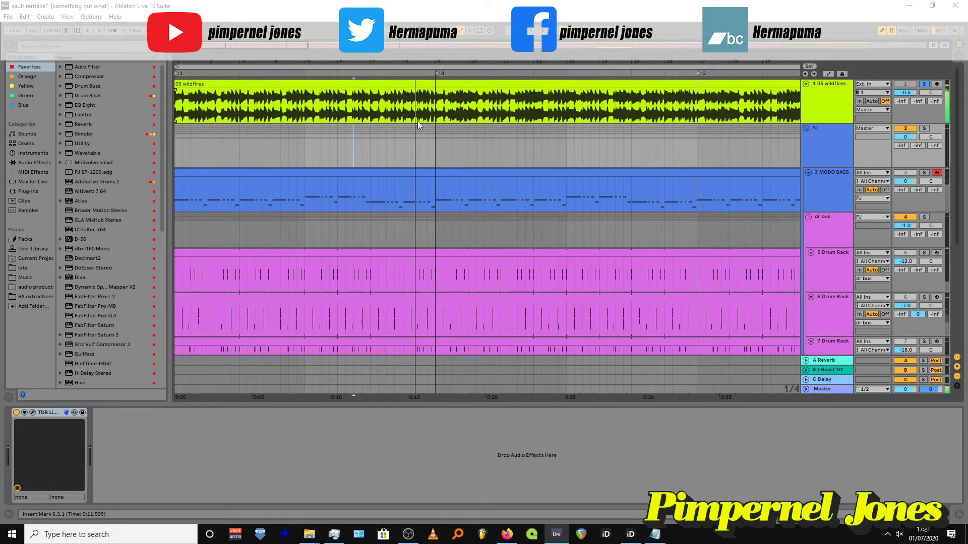
# Play from bar 7.4, then zoom out to show about 1:40 of the arrangement.
pyautogui.click(394, 143)
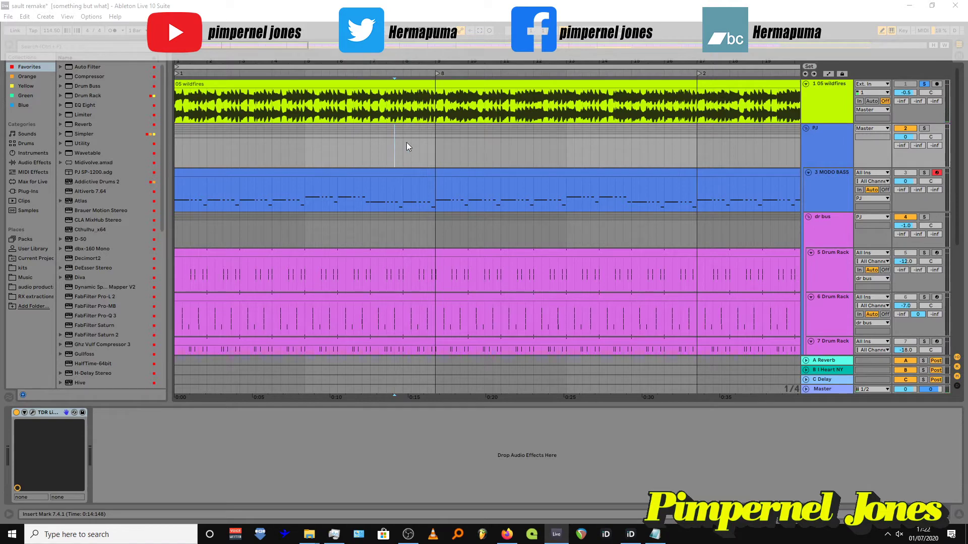
pyautogui.press('space')
pyautogui.moveTo(340, 61); pyautogui.dragTo(340, 45)
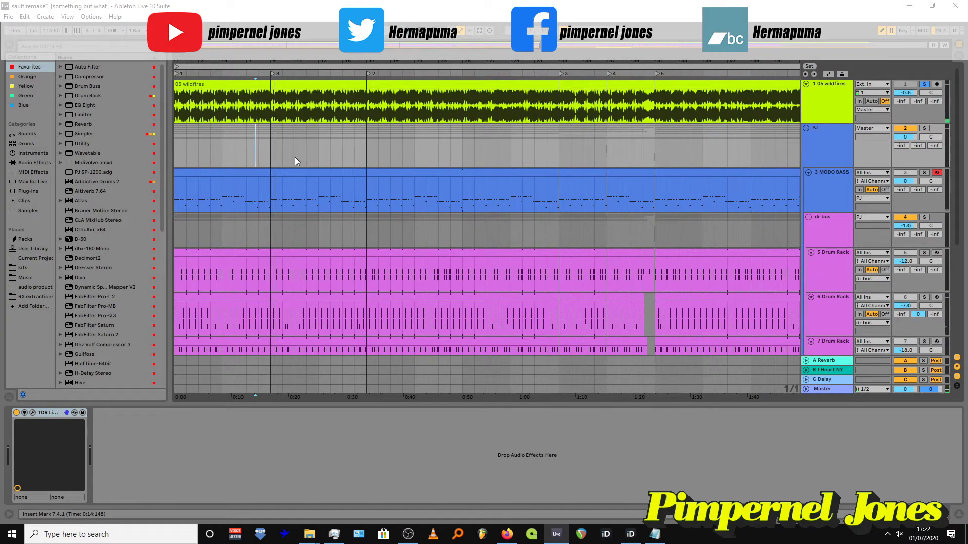
# Open the MODO BASS clip's F#2–G#1 bass line in the note editor and unsolo the original wildfires track.
pyautogui.doubleClick(236, 174)
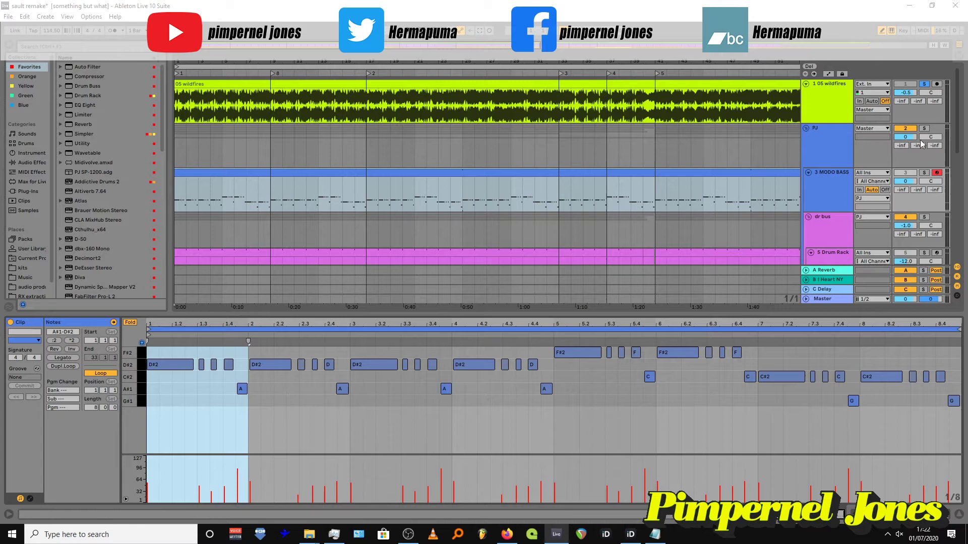
pyautogui.click(924, 84)
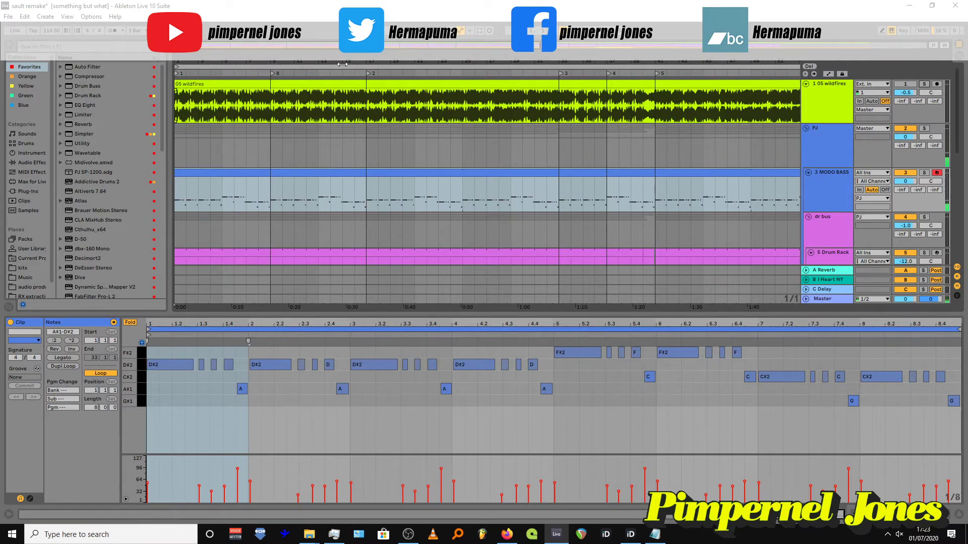
# Zoom out to fit the whole song and play the arrangement from bar 9.
pyautogui.press('-')
pyautogui.press('-')
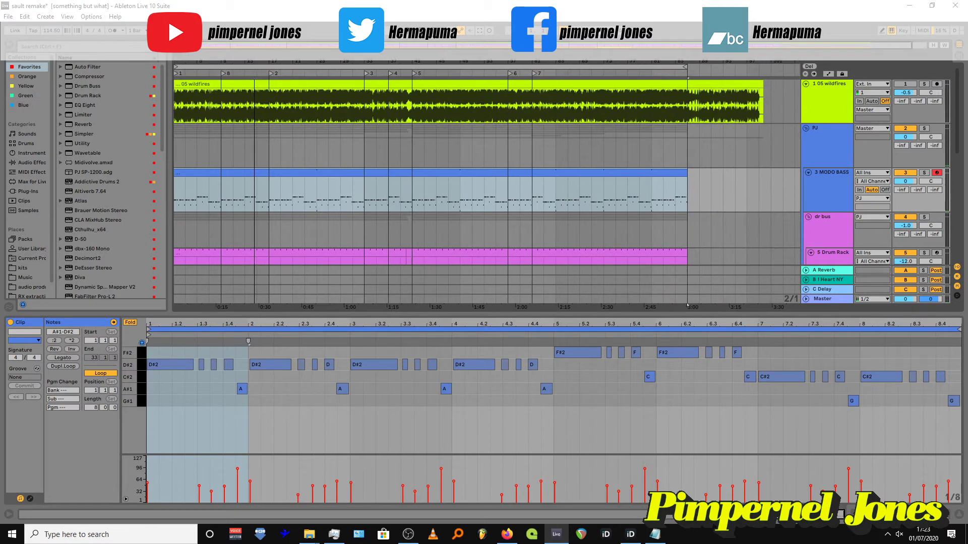
pyautogui.click(222, 135)
pyautogui.click(923, 83)
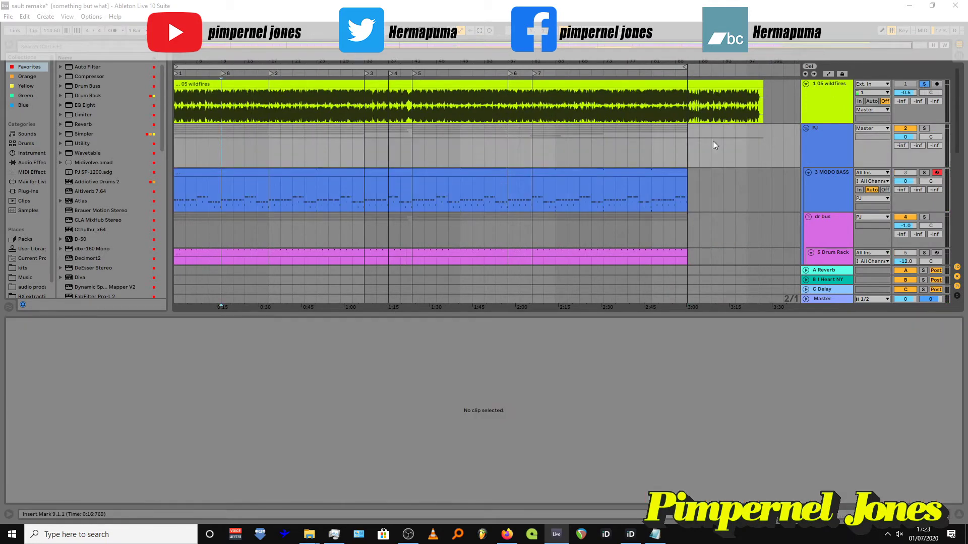
pyautogui.scroll(-3, 361, 188)
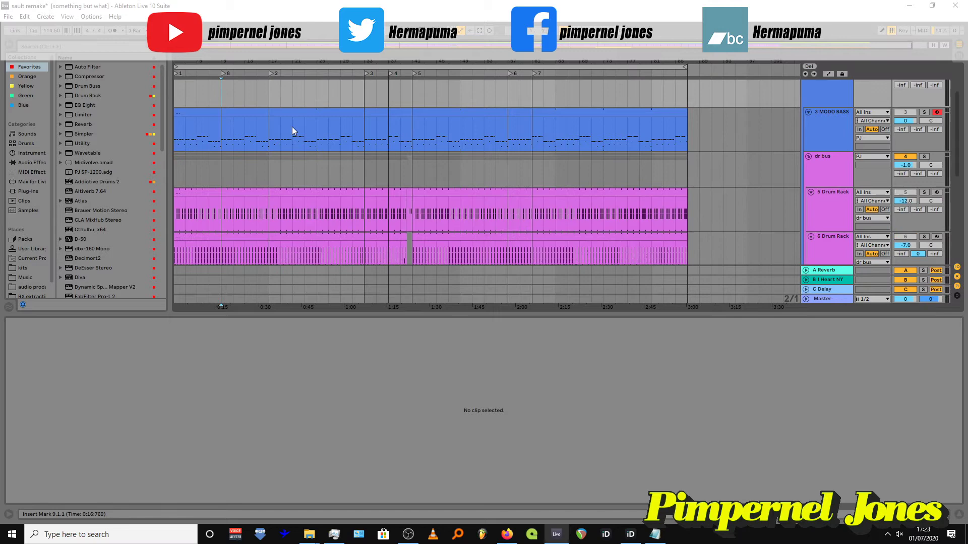
pyautogui.press('-')
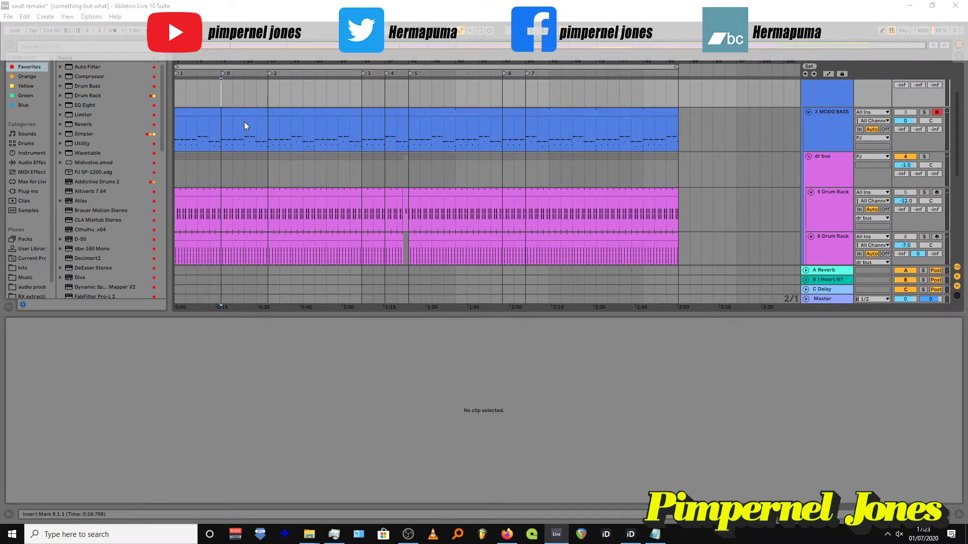
pyautogui.press('space')
pyautogui.scroll(3, 283, 138)
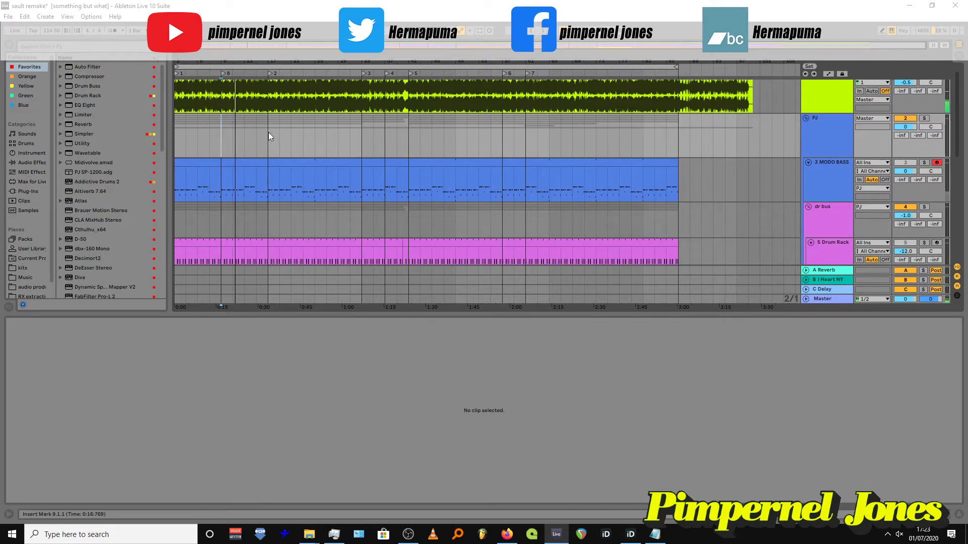
pyautogui.scroll(-10, 282, 151)
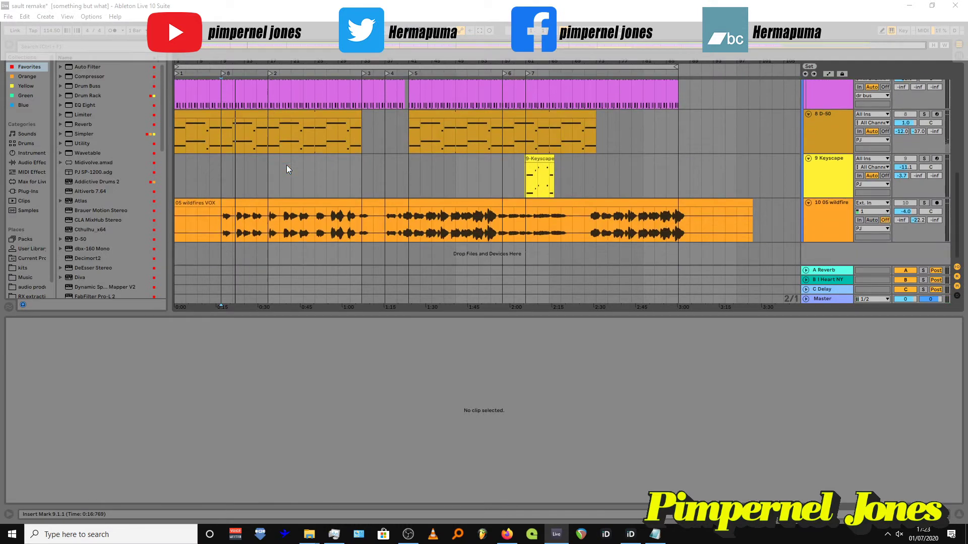
pyautogui.scroll(1, 285, 164)
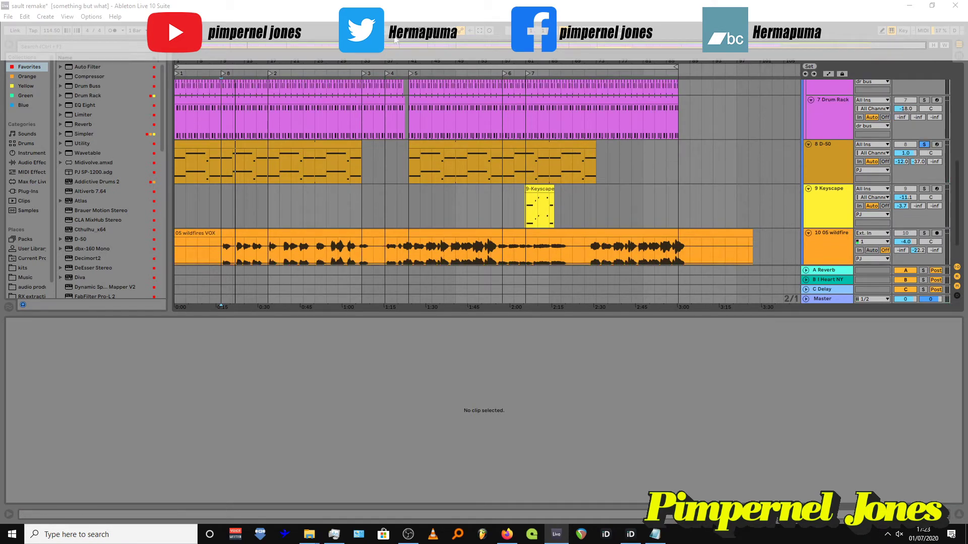
# Play the arrangement from the song's start, stop, then show the D-50 track's devices.
pyautogui.press('Home')
pyautogui.press('space')
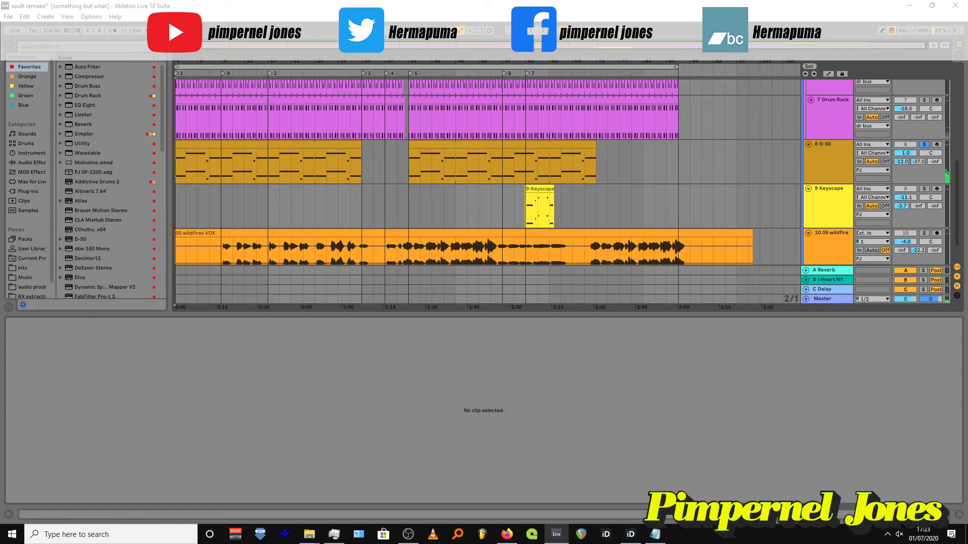
pyautogui.press('space')
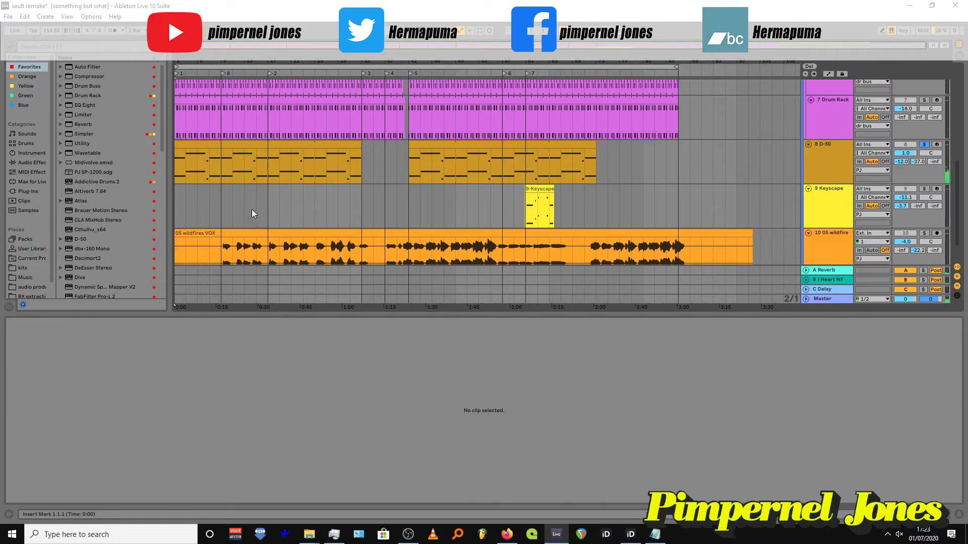
pyautogui.click(823, 148)
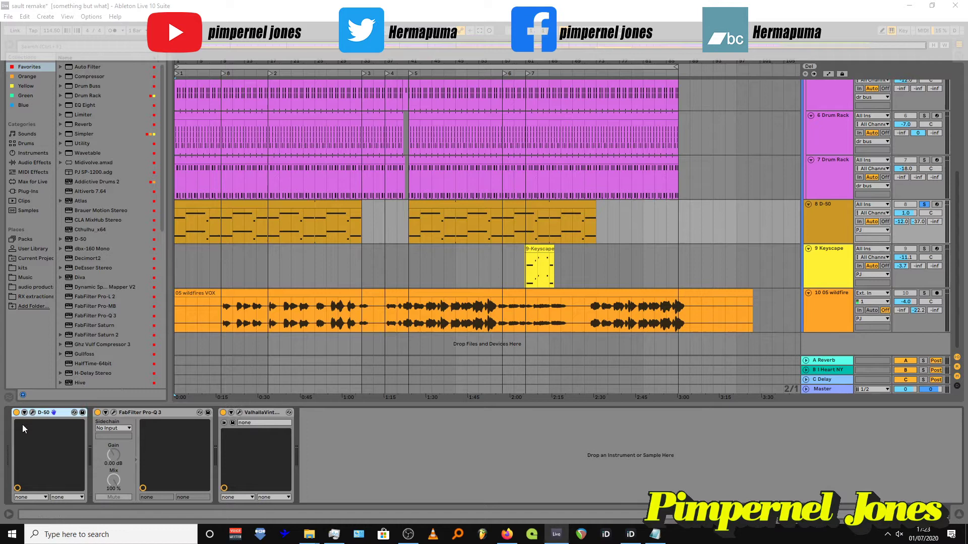
# Open the D-50 synth window and toggle the Pro-Q 3 and reverb activators.
pyautogui.click(32, 413)
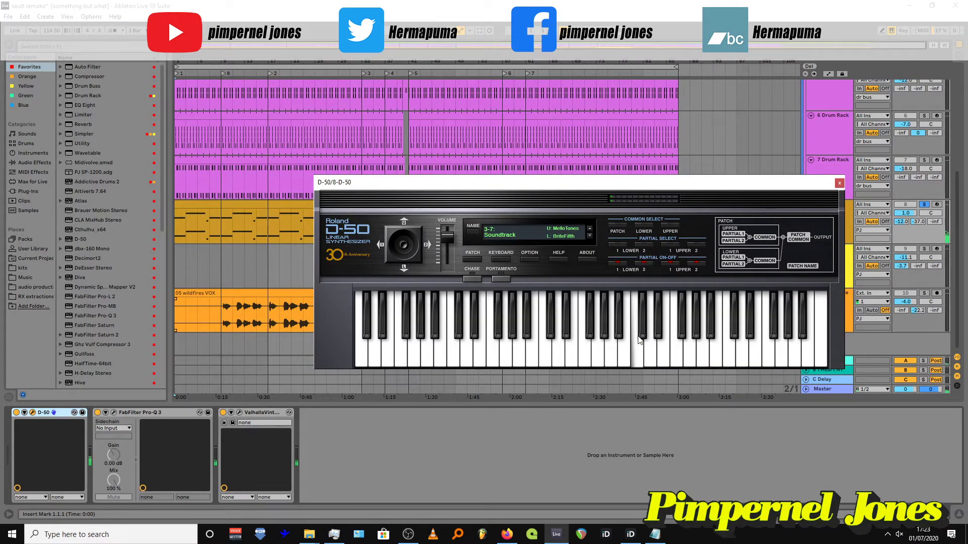
pyautogui.click(97, 412)
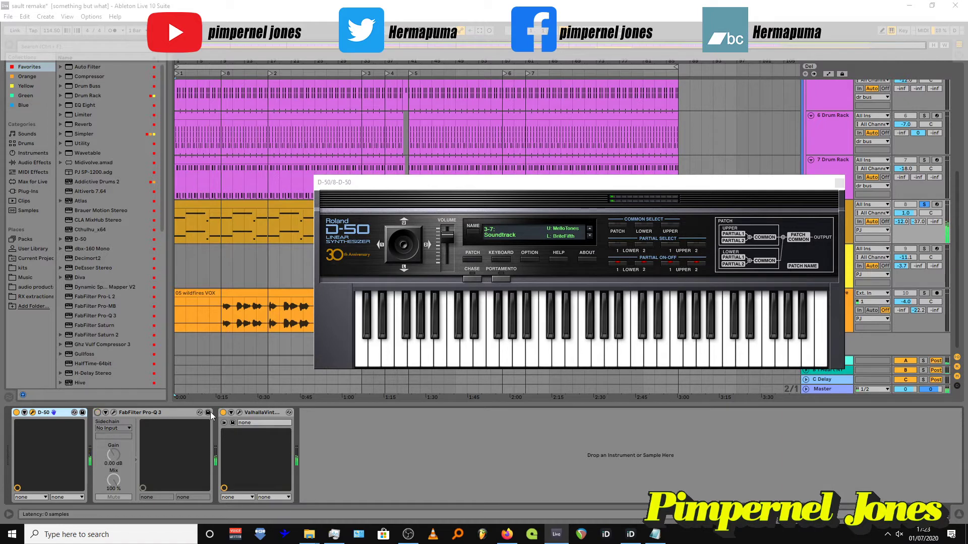
pyautogui.click(223, 412)
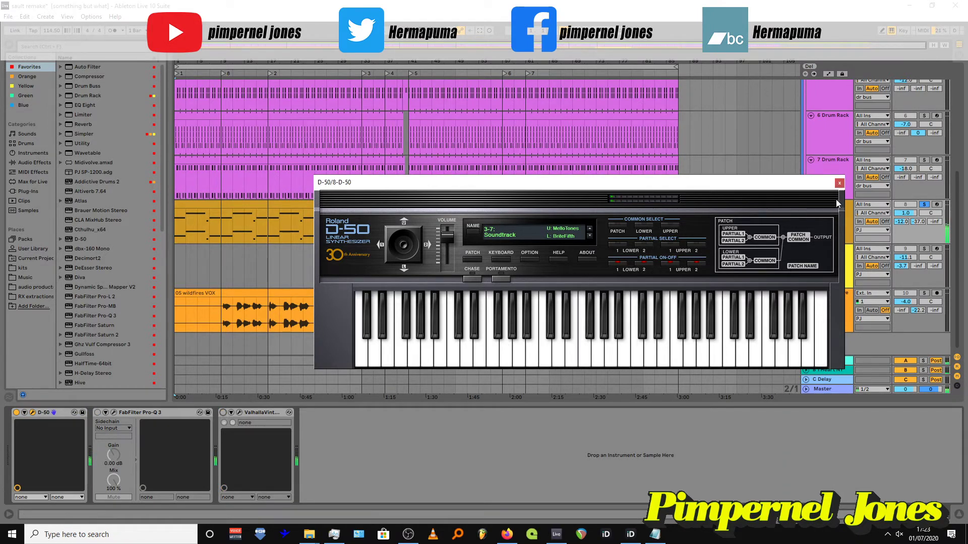
# Arm the D-50 track for recording and position the D-50 window to uncover the clips.
pyautogui.moveTo(825, 185); pyautogui.dragTo(726, 250)
pyautogui.click(780, 237)
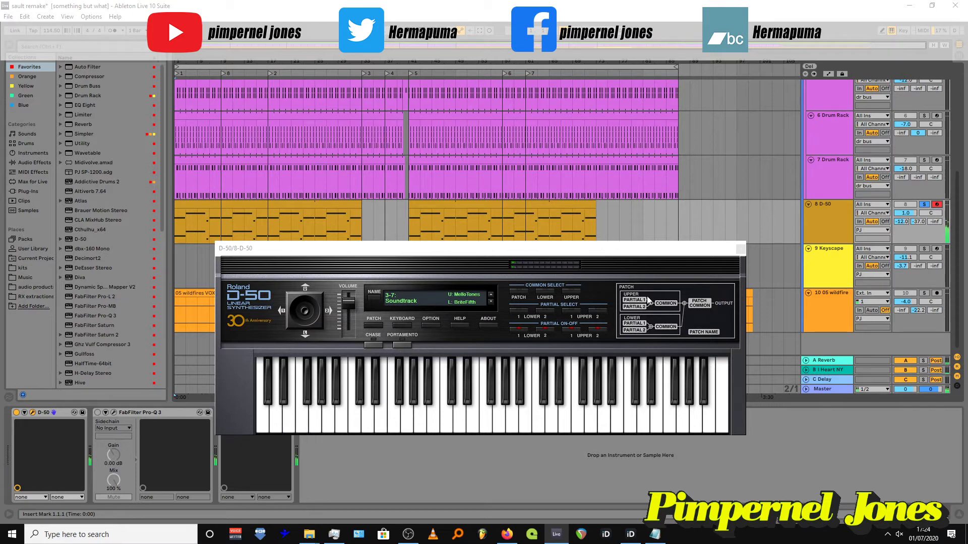
pyautogui.moveTo(331, 248); pyautogui.dragTo(435, 229)
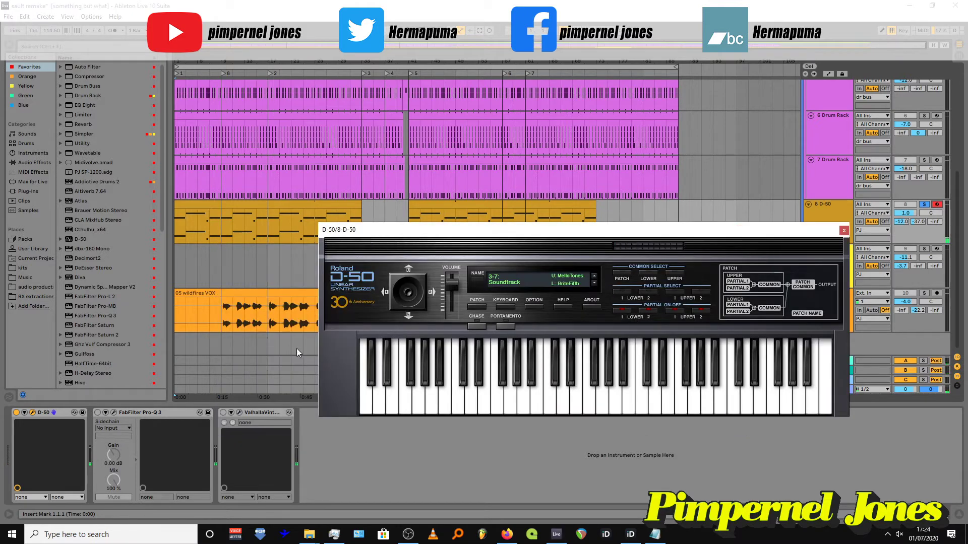
# Open the D-50 track's Pro-Q 3 and ValhallaVintageVerb windows while the song plays.
pyautogui.click(105, 414)
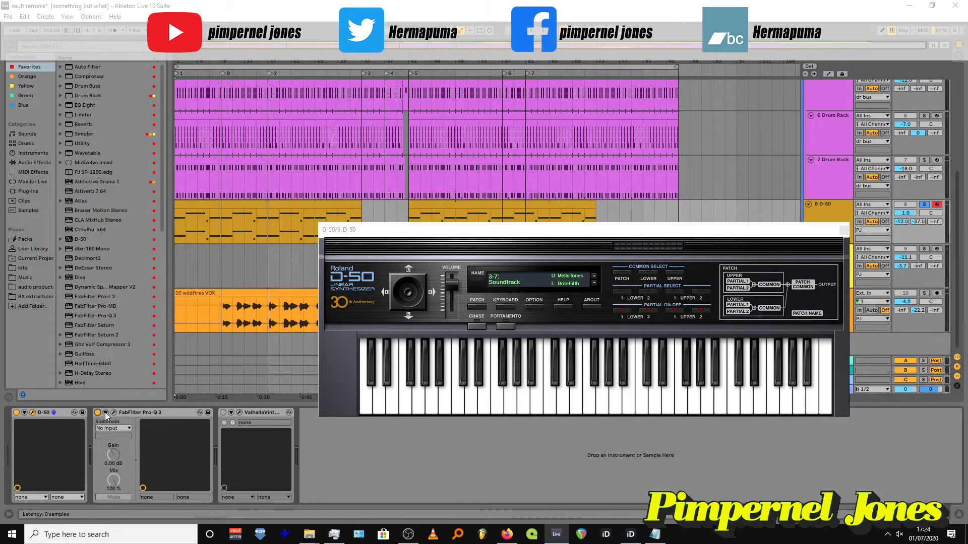
pyautogui.click(114, 413)
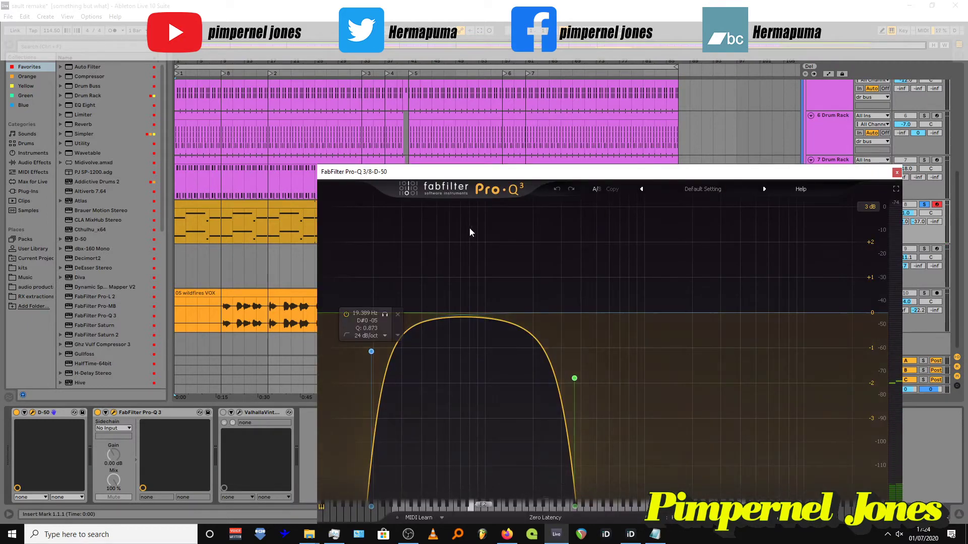
pyautogui.press('space')
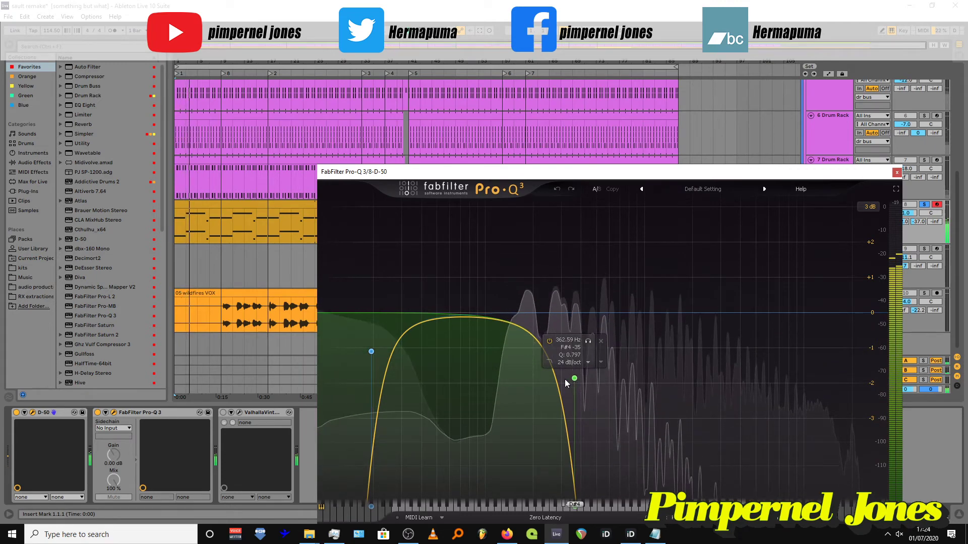
pyautogui.click(230, 416)
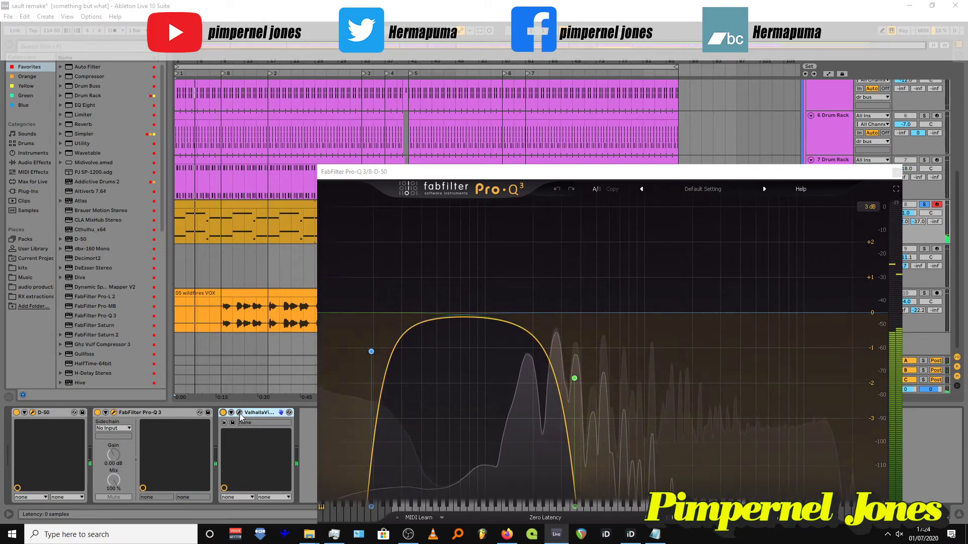
pyautogui.click(239, 414)
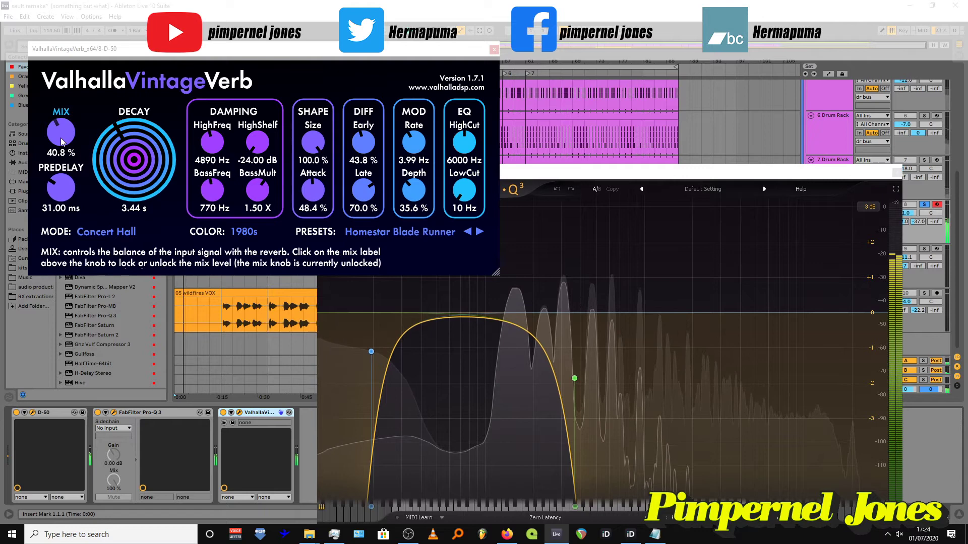
# Close the Pro-Q 3, reverb and D-50 plugin windows.
pyautogui.click(896, 173)
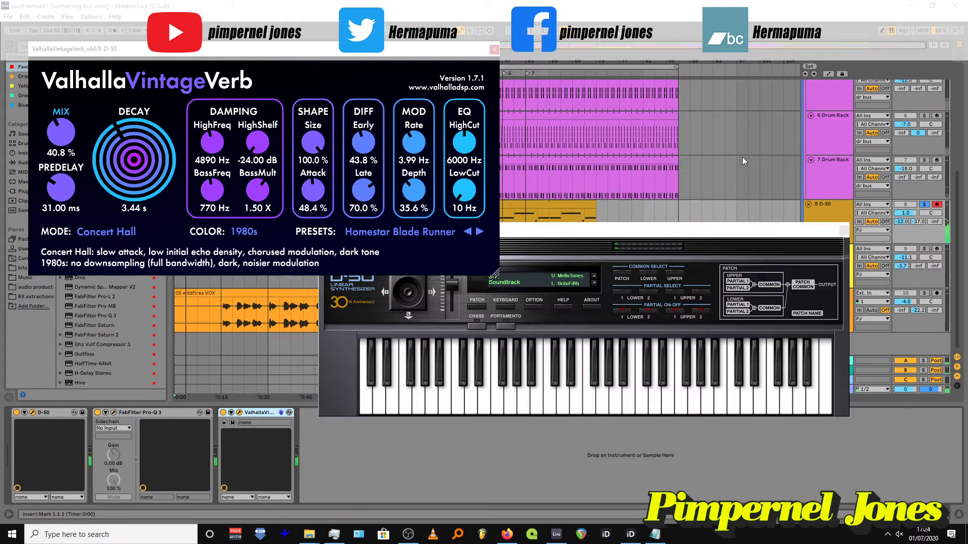
pyautogui.click(494, 49)
pyautogui.click(844, 230)
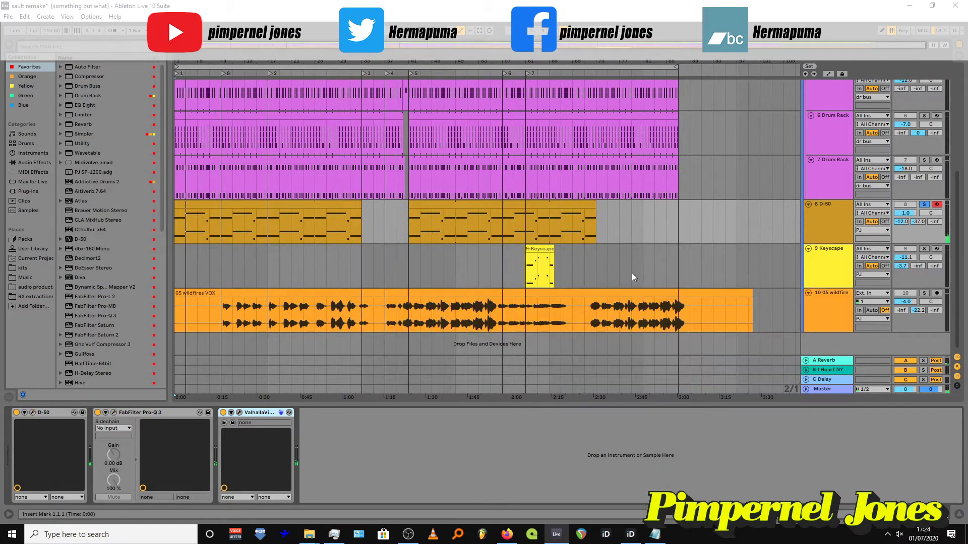
# Deactivate the first D-50 clip (bars 1–33) and make the 05 wildfires VOX track taller.
pyautogui.scroll(1, 380, 275)
pyautogui.scroll(1, 379, 273)
pyautogui.scroll(-1, 379, 273)
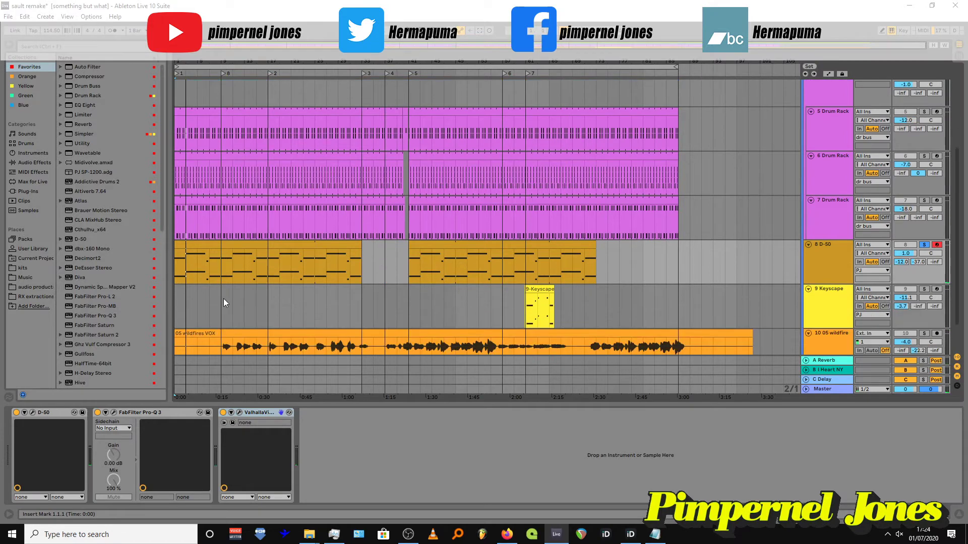
pyautogui.click(198, 271)
pyautogui.click(202, 271)
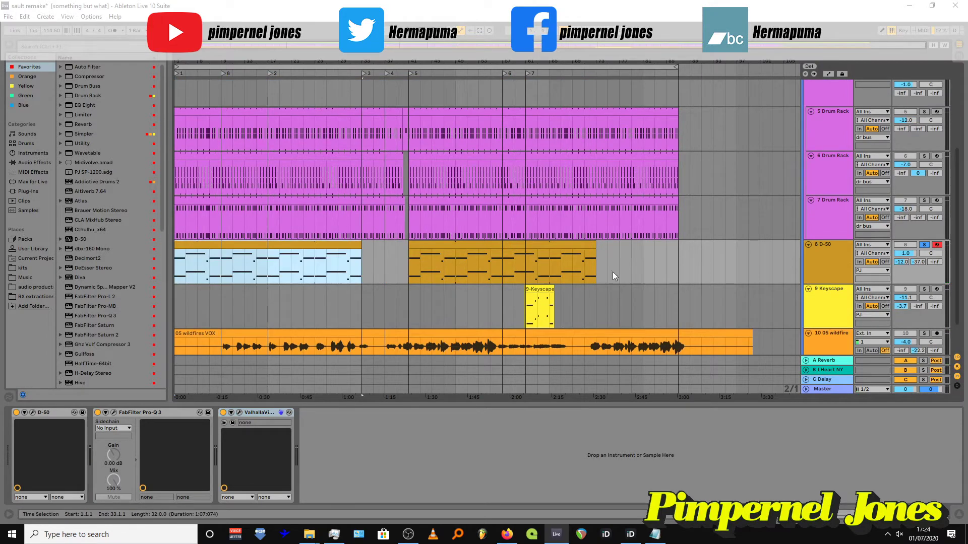
pyautogui.click(909, 247)
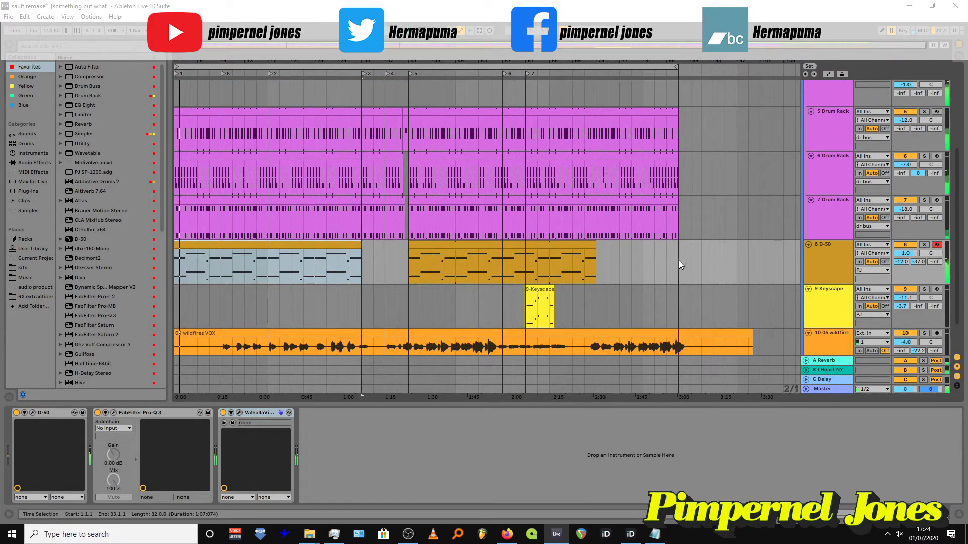
pyautogui.click(898, 334)
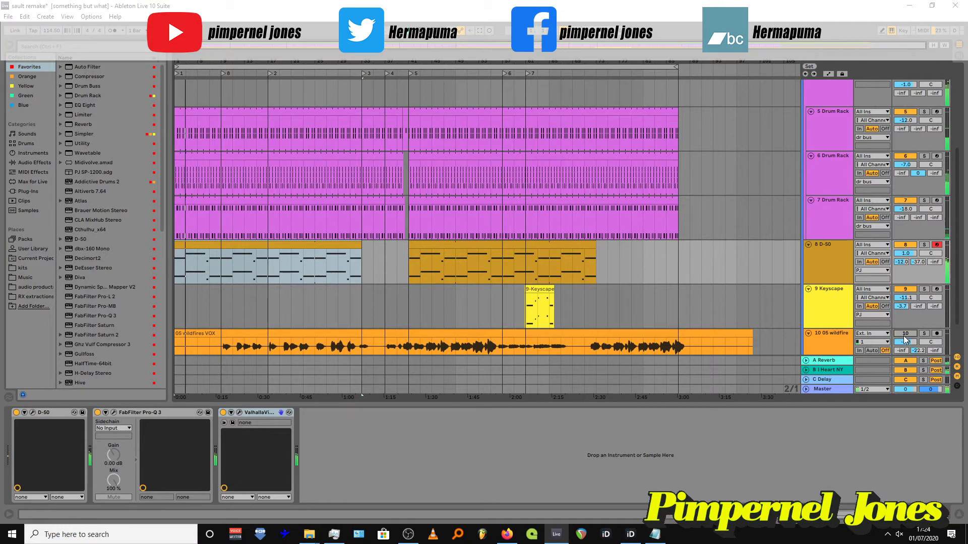
pyautogui.scroll(-2, 479, 314)
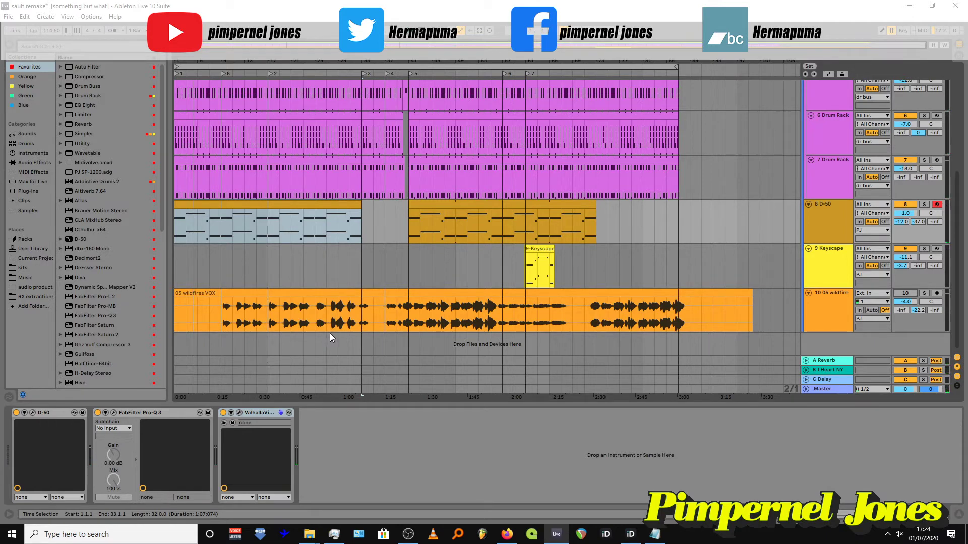
# Solo the original 05 wildfires track and audition the 2:05–2:20 passage.
pyautogui.click(524, 267)
pyautogui.scroll(8, 525, 177)
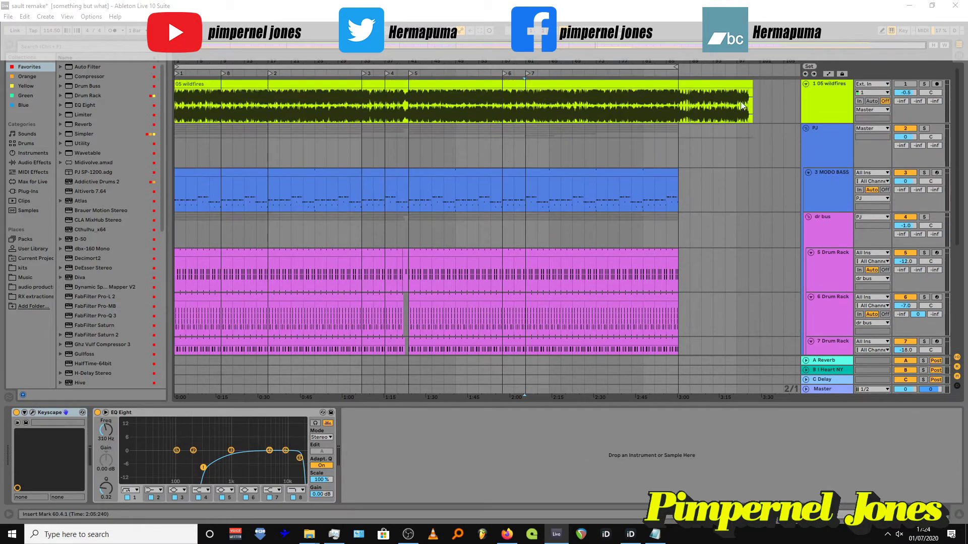
pyautogui.click(924, 83)
pyautogui.press('+')
pyautogui.press('+')
pyautogui.press('+')
pyautogui.press('+')
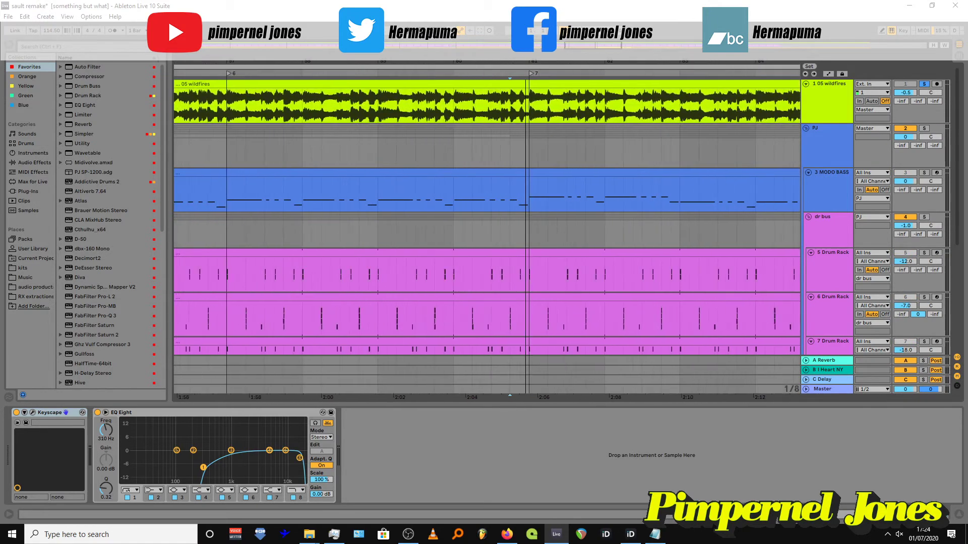
pyautogui.click(461, 74)
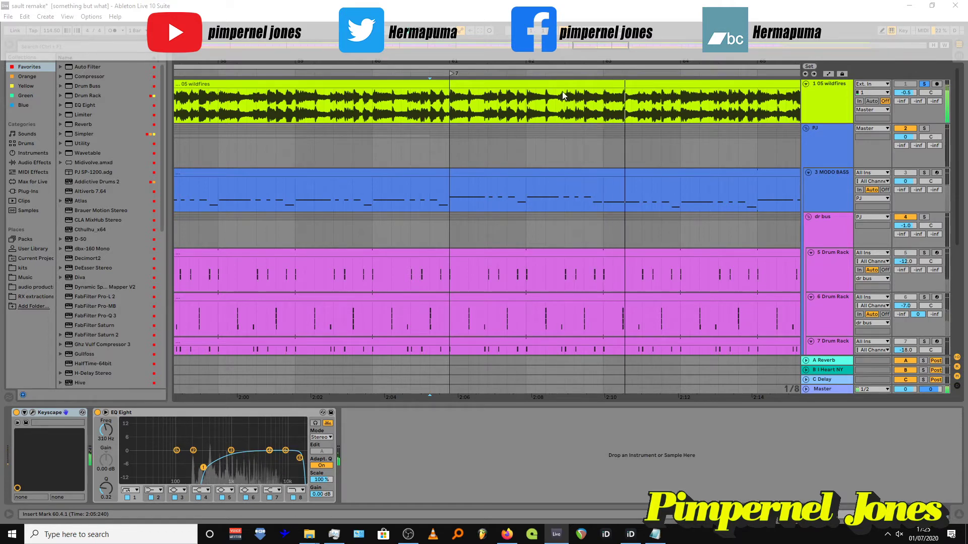
pyautogui.press('-')
pyautogui.press('-')
pyautogui.click(637, 141)
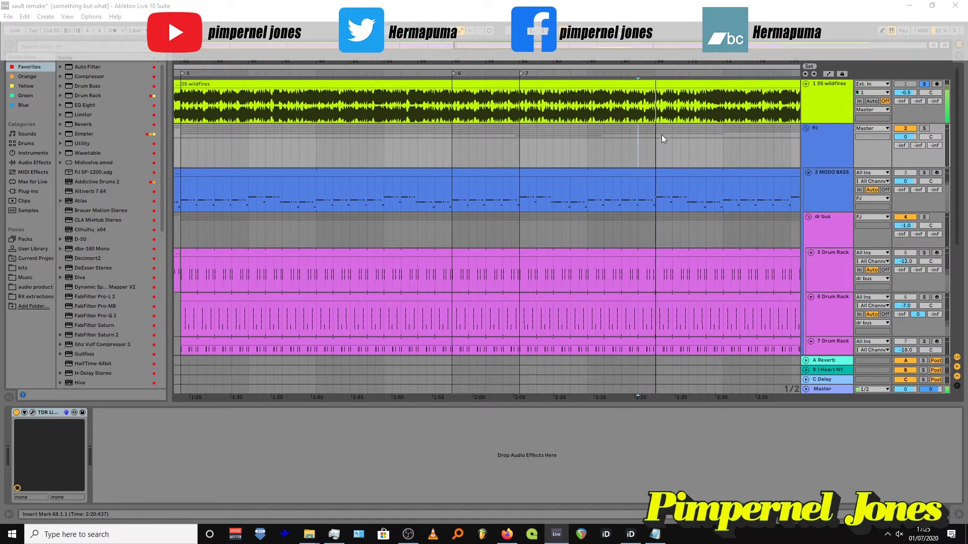
# Select the Keyscape track to show its Keyscape and EQ Eight chain.
pyautogui.scroll(-3, 617, 149)
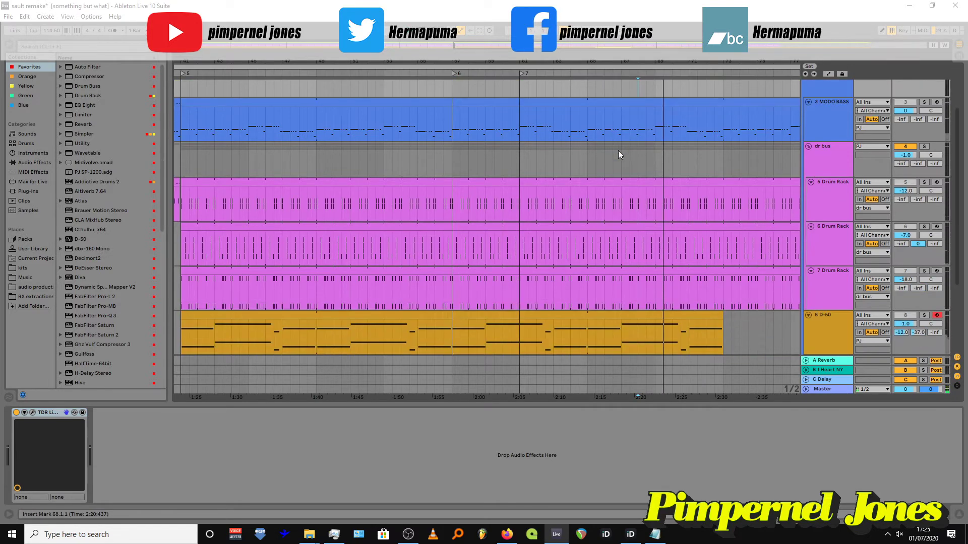
pyautogui.scroll(-5, 618, 150)
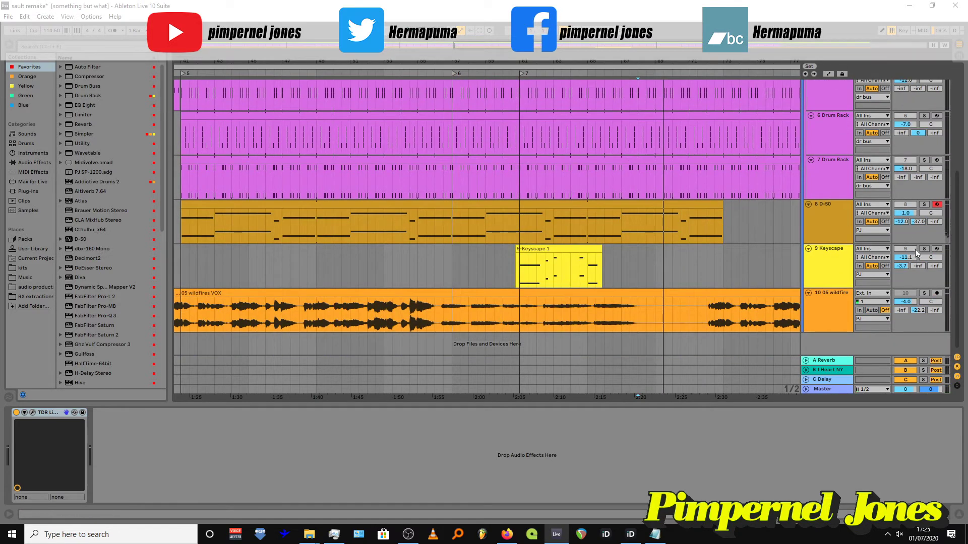
pyautogui.click(930, 250)
pyautogui.scroll(8, 871, 121)
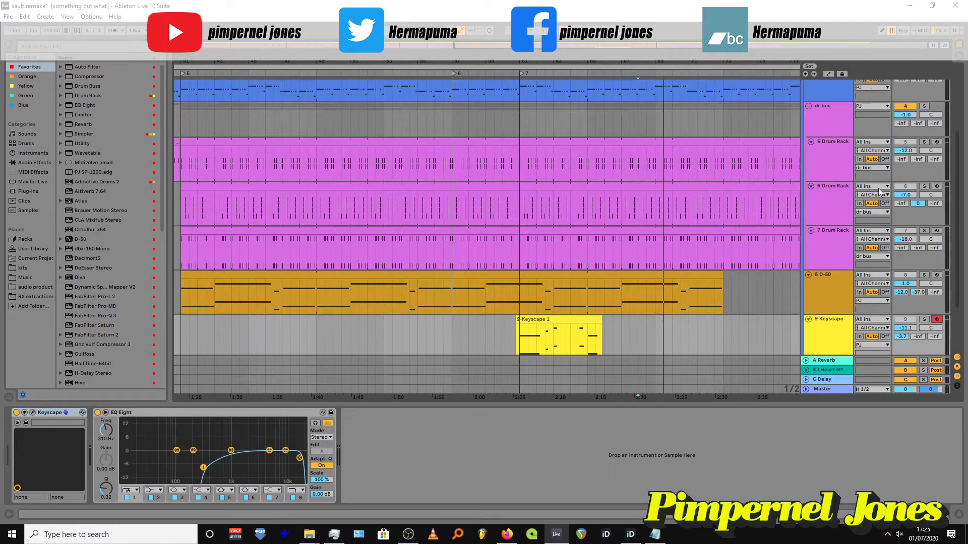
pyautogui.scroll(-8, 639, 237)
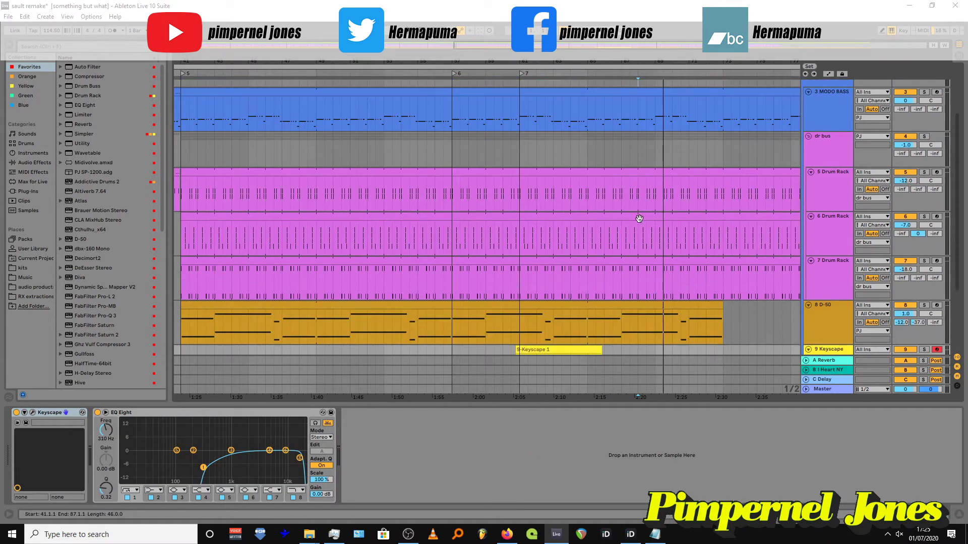
pyautogui.click(821, 262)
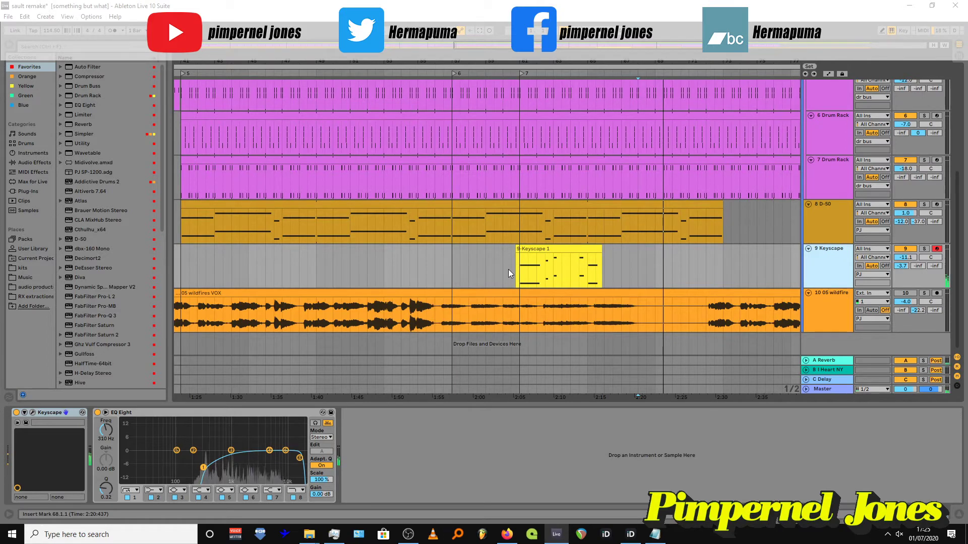
pyautogui.click(203, 413)
pyautogui.press('0')
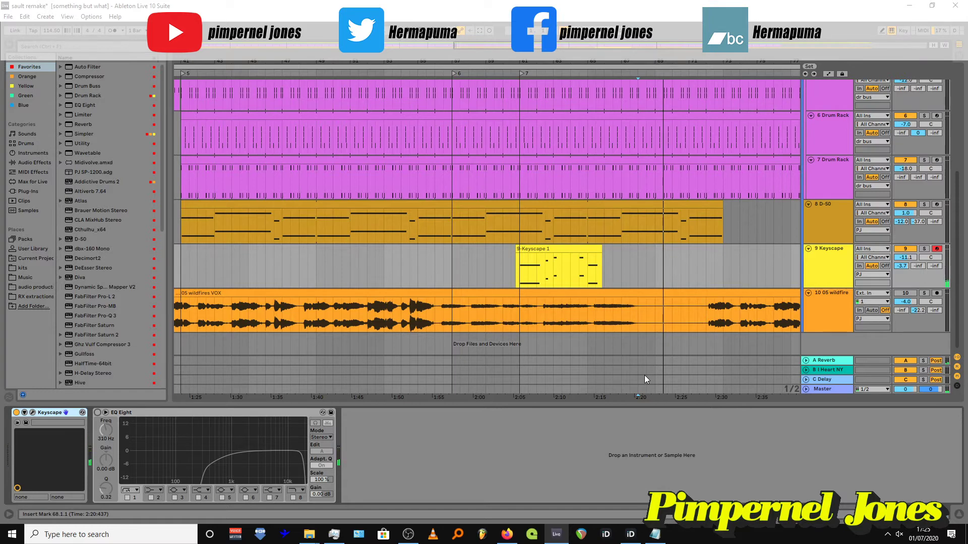
pyautogui.click(604, 279)
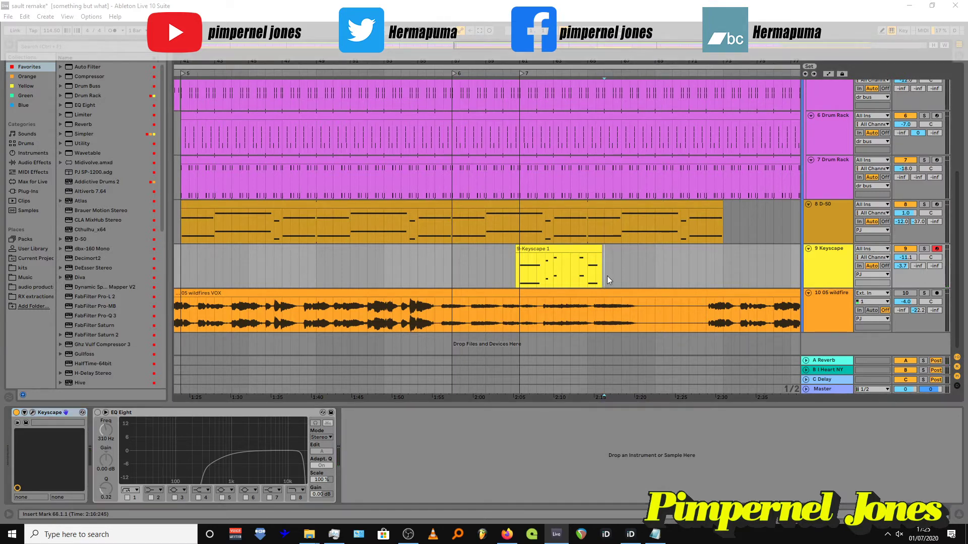
pyautogui.scroll(1, 608, 280)
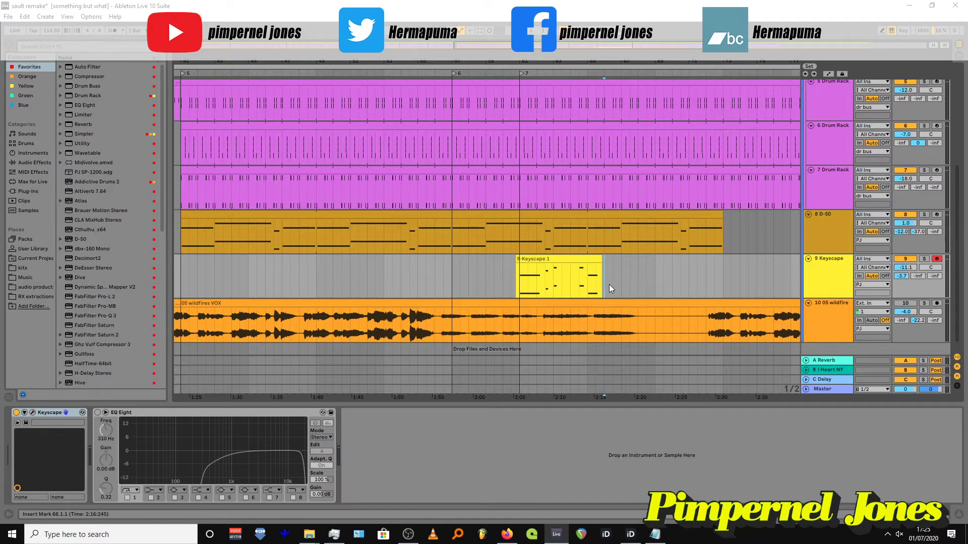
pyautogui.press('space')
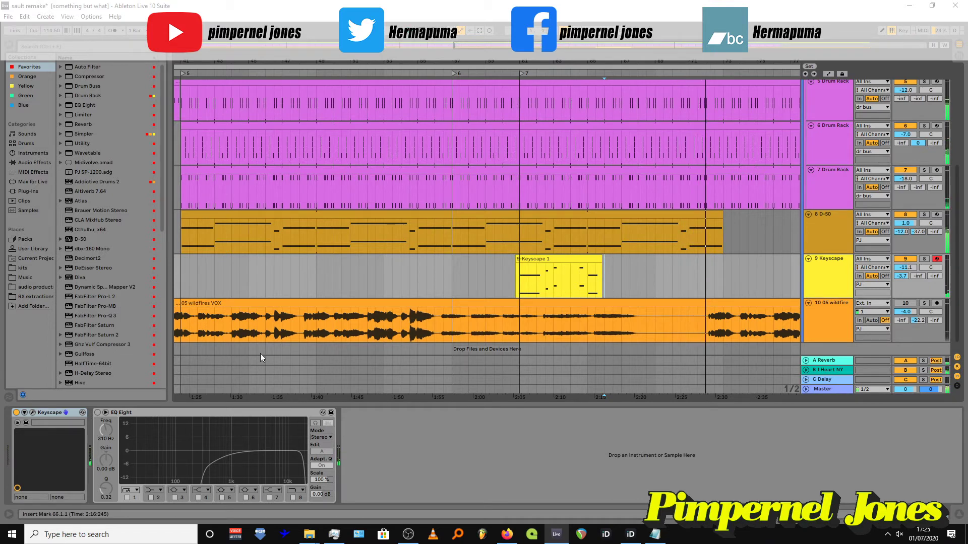
pyautogui.click(98, 412)
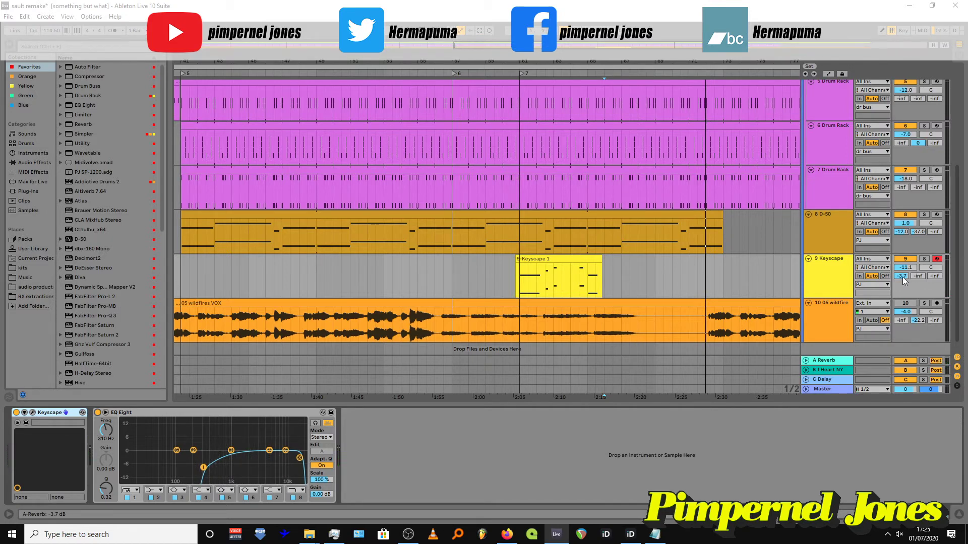
# Show the A Reverb return's Reverb device, set to 2.50 s decay and 100% dry/wet.
pyautogui.click(827, 361)
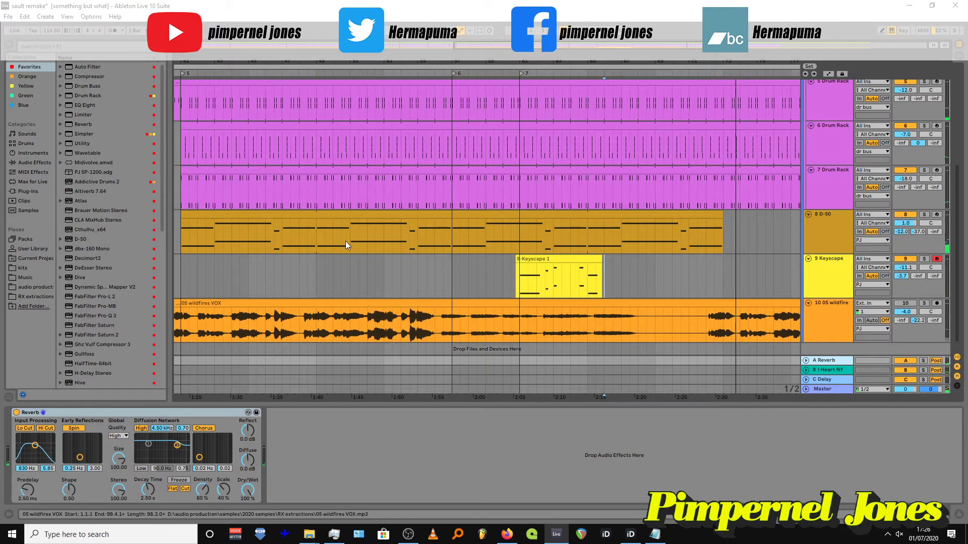
# Zoom into the opening bars around the Keyscape lane and play from about bar 9 onward.
pyautogui.moveTo(265, 60); pyautogui.dragTo(265, 40)
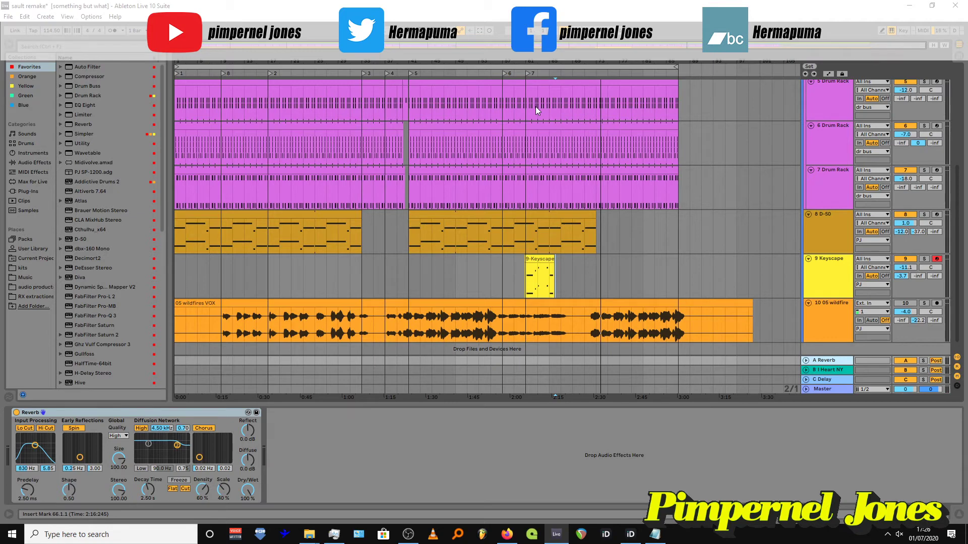
pyautogui.click(207, 288)
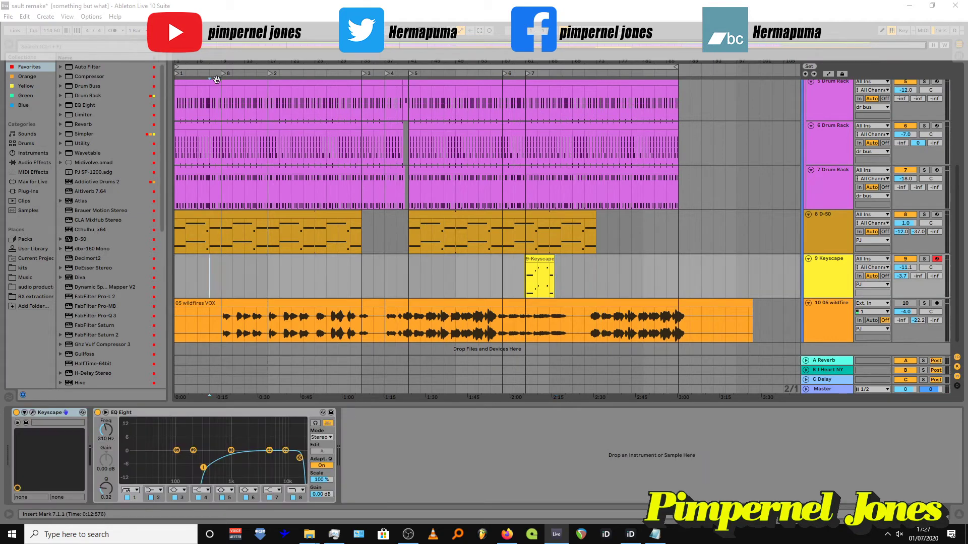
pyautogui.moveTo(211, 59); pyautogui.dragTo(217, 69)
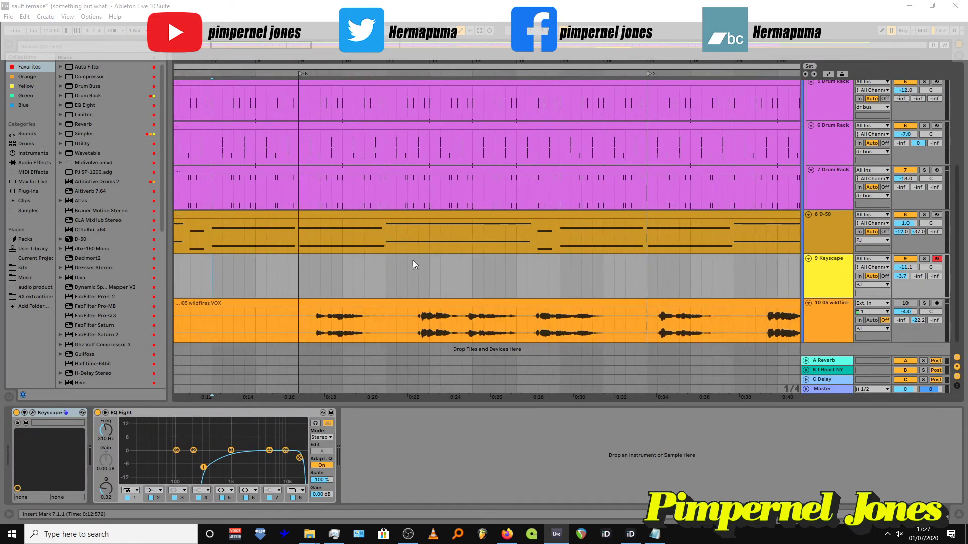
pyautogui.scroll(1, 347, 265)
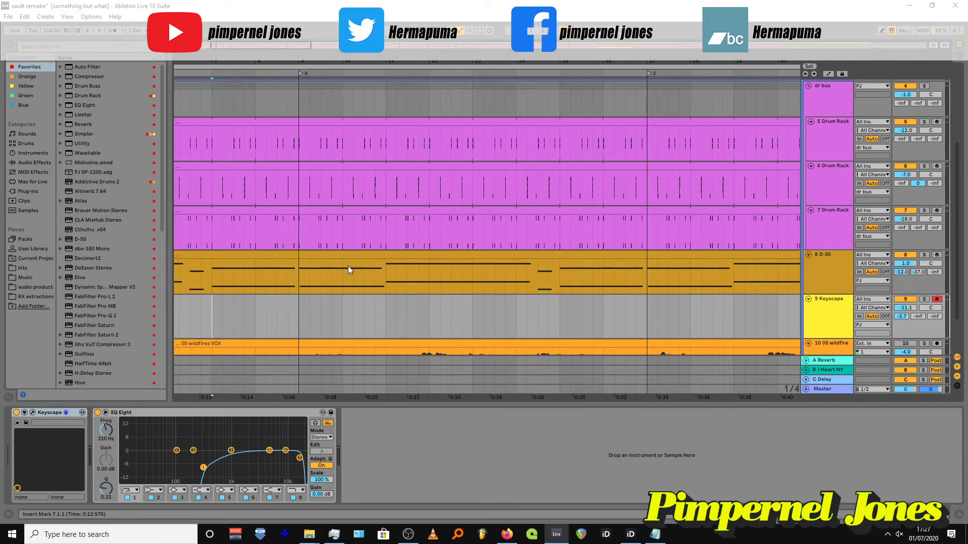
pyautogui.scroll(-2, 353, 286)
pyautogui.click(310, 280)
pyautogui.click(407, 277)
pyautogui.press('space')
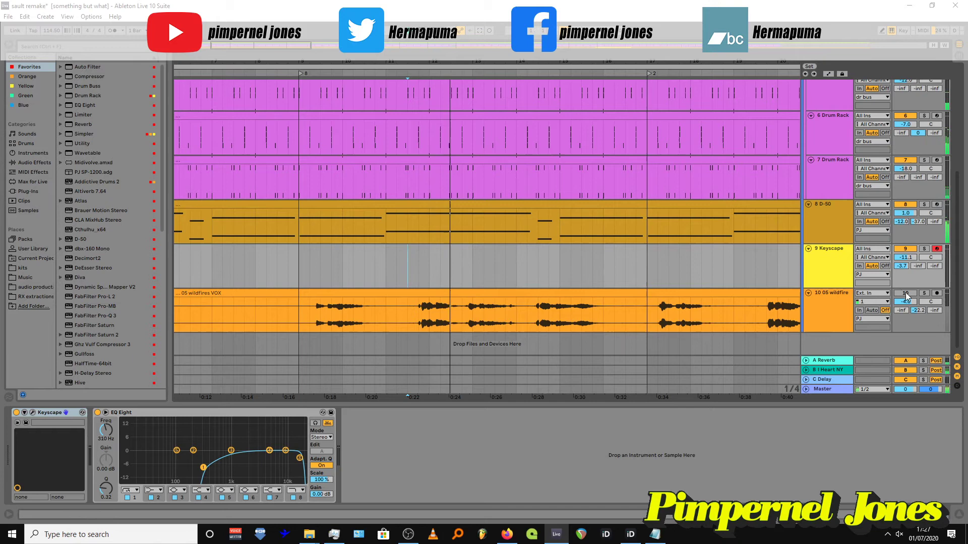
pyautogui.scroll(6, 634, 284)
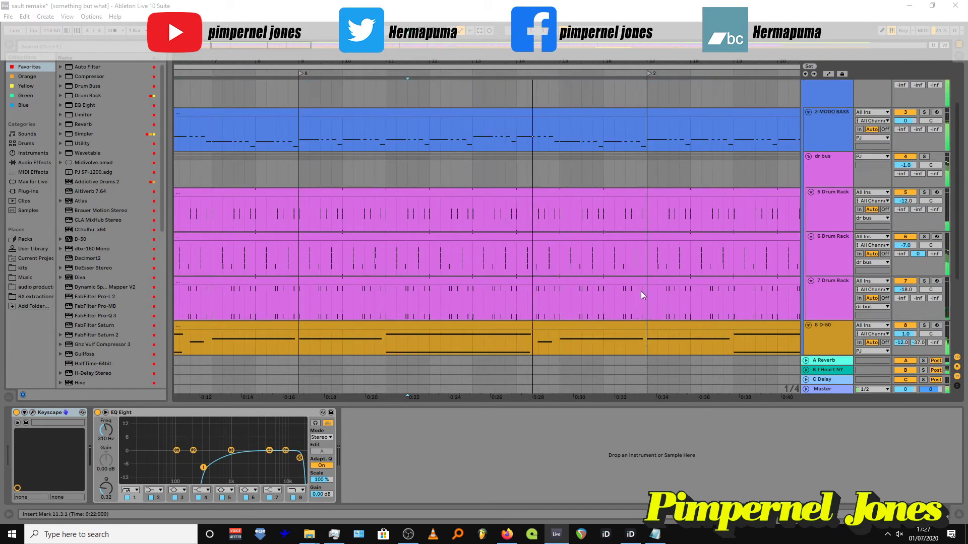
pyautogui.scroll(3, 644, 295)
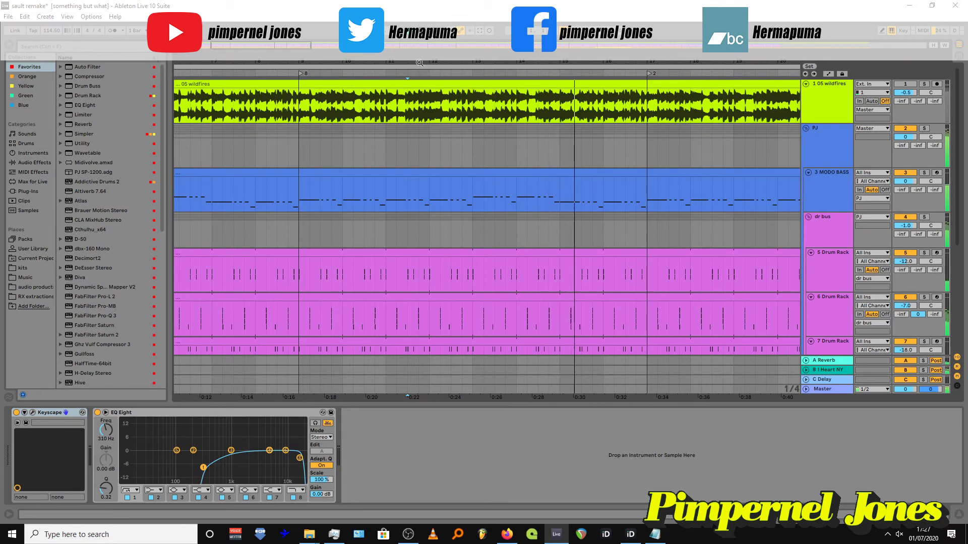
# Compare against the soloed original 05 wildfires, then lower the D-50 volume from 1.0 dB to -1.1 dB.
pyautogui.press('-')
pyautogui.press('-')
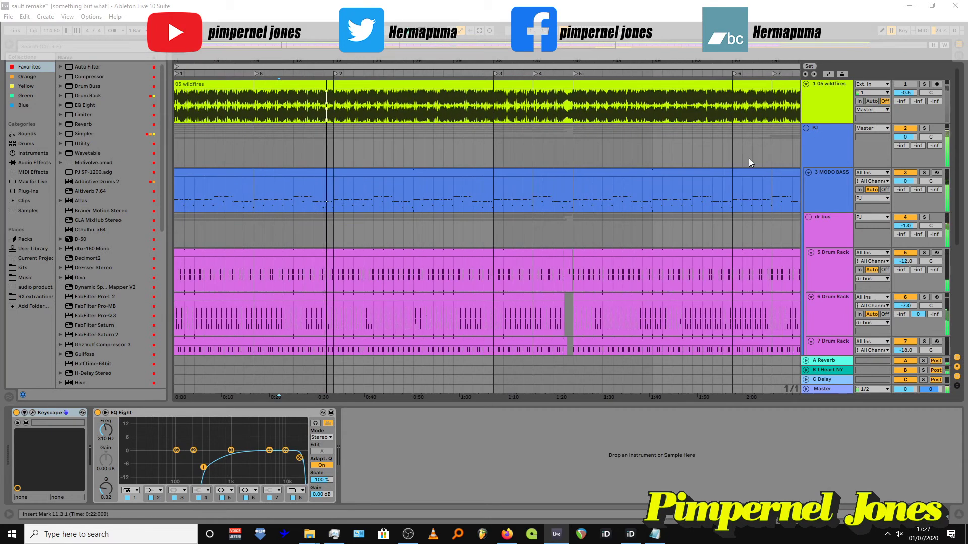
pyautogui.click(926, 84)
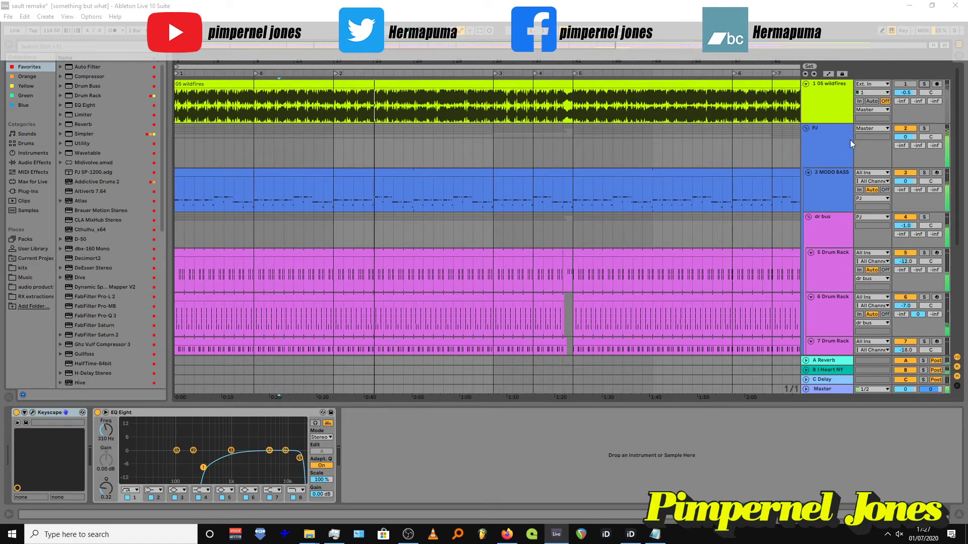
pyautogui.scroll(-5, 770, 241)
pyautogui.moveTo(900, 255); pyautogui.dragTo(900, 258)
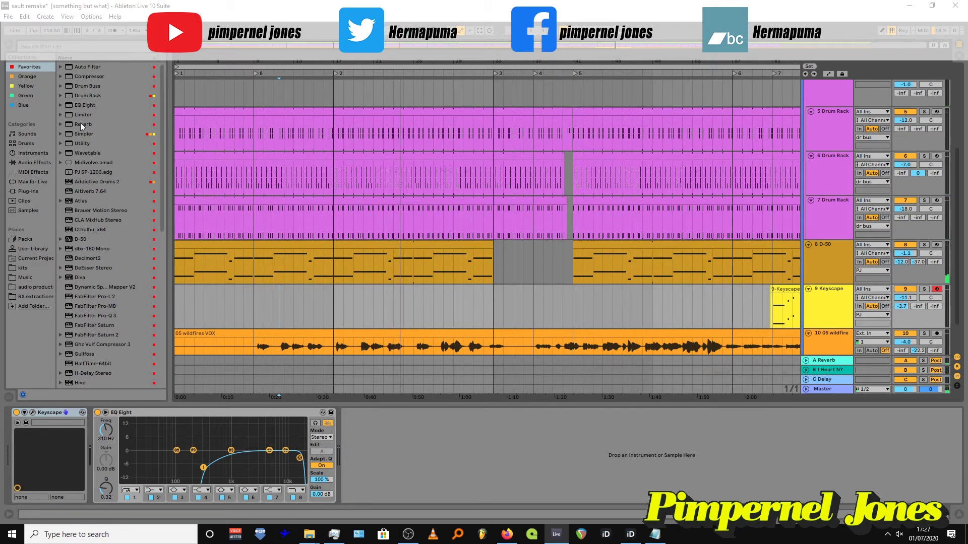
# Search 'bx' and add bx_digital V2 from VST3 > Plugin Alliance to the D-50 track.
pyautogui.click(58, 45)
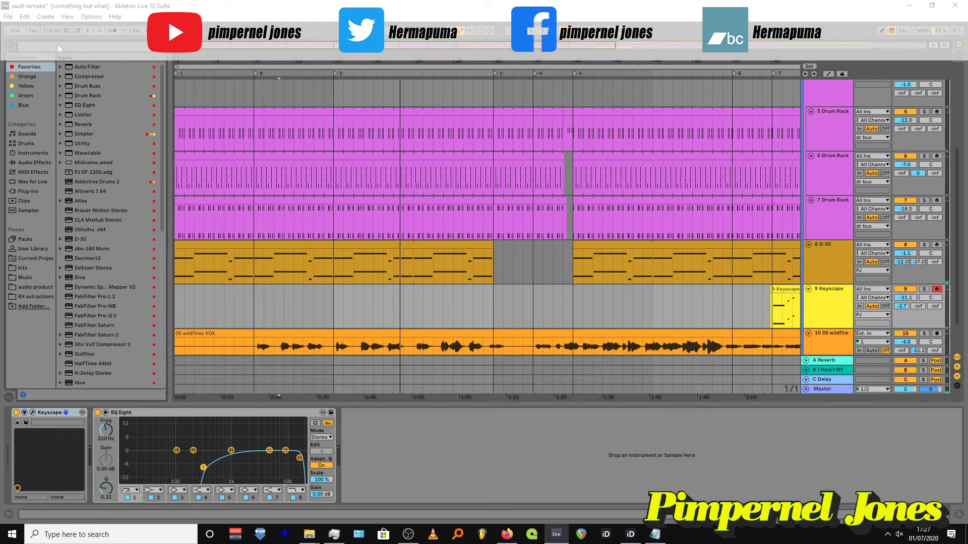
pyautogui.write('bx')
pyautogui.click(32, 191)
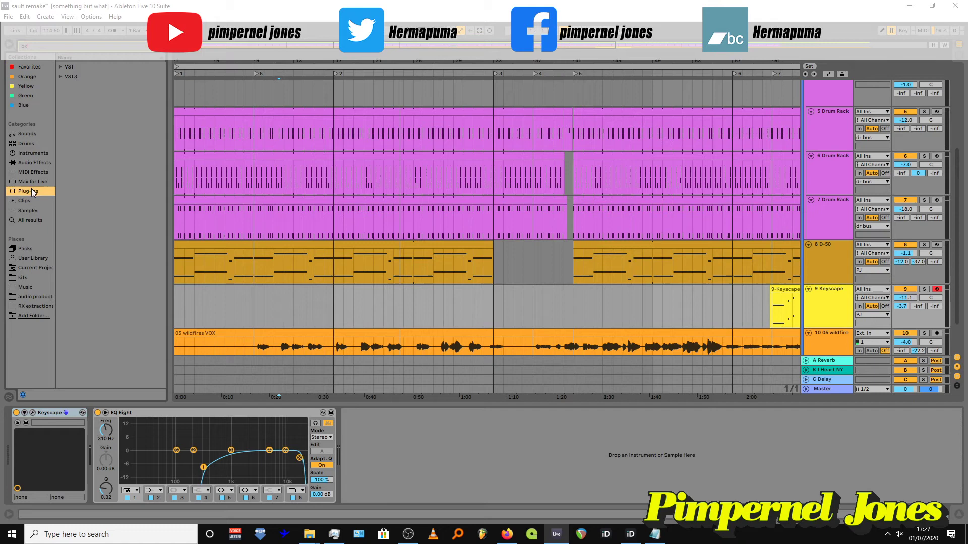
pyautogui.click(61, 76)
pyautogui.click(68, 86)
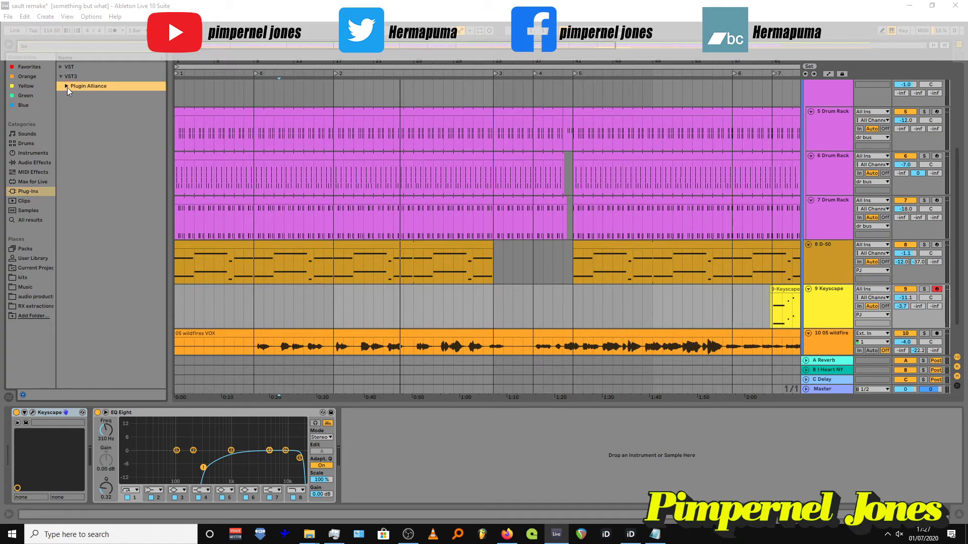
pyautogui.click(66, 86)
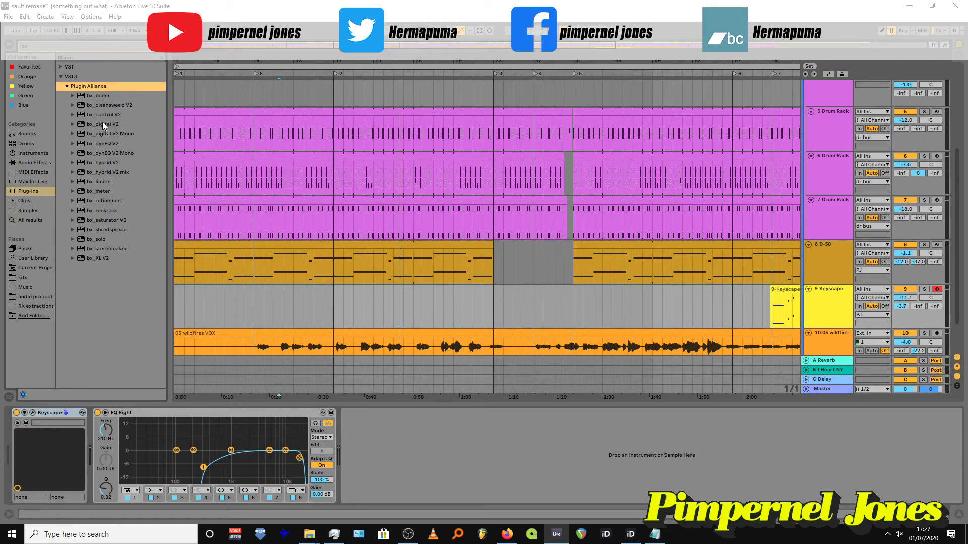
pyautogui.moveTo(103, 125); pyautogui.dragTo(207, 164)
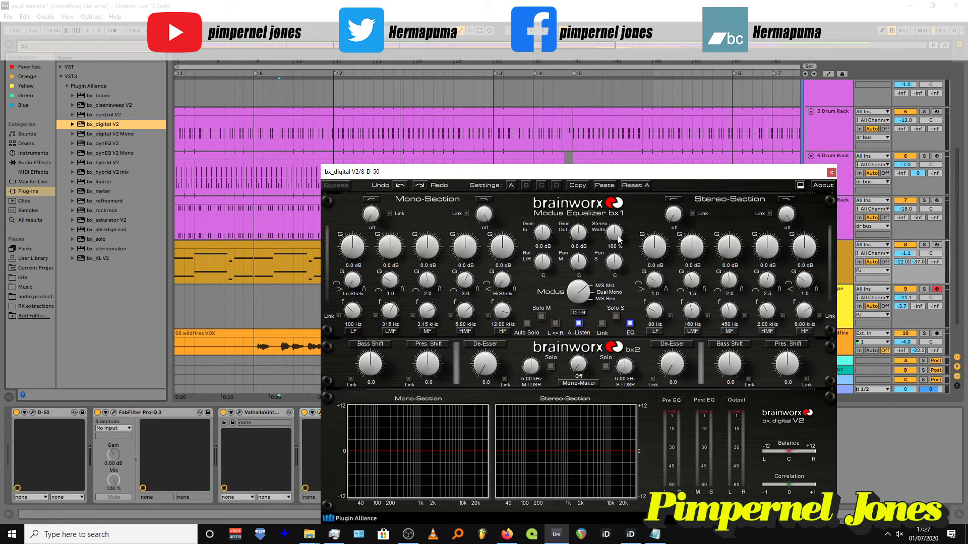
# Solo the D-50 track during playback and narrow bx_digital V2's stereo width to 51%.
pyautogui.click(923, 289)
pyautogui.press('space')
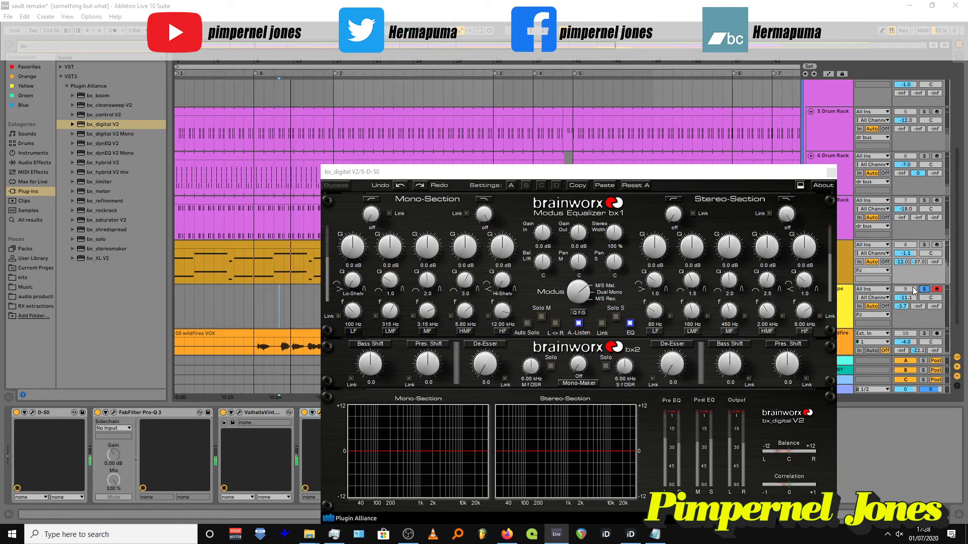
pyautogui.click(923, 244)
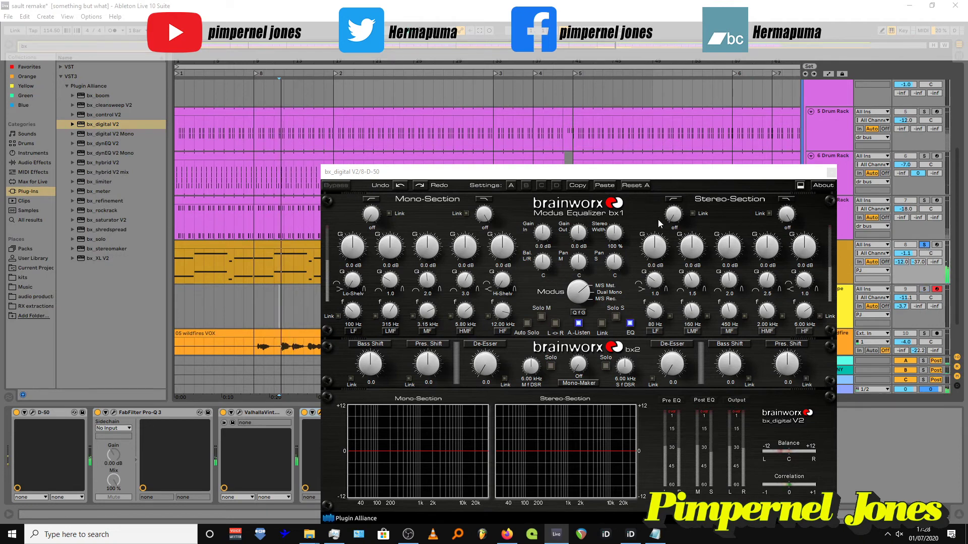
pyautogui.moveTo(613, 232)
pyautogui.mouseDown()
pyautogui.moveTo(620, 262)
pyautogui.moveTo(601, 231)
pyautogui.mouseUp()
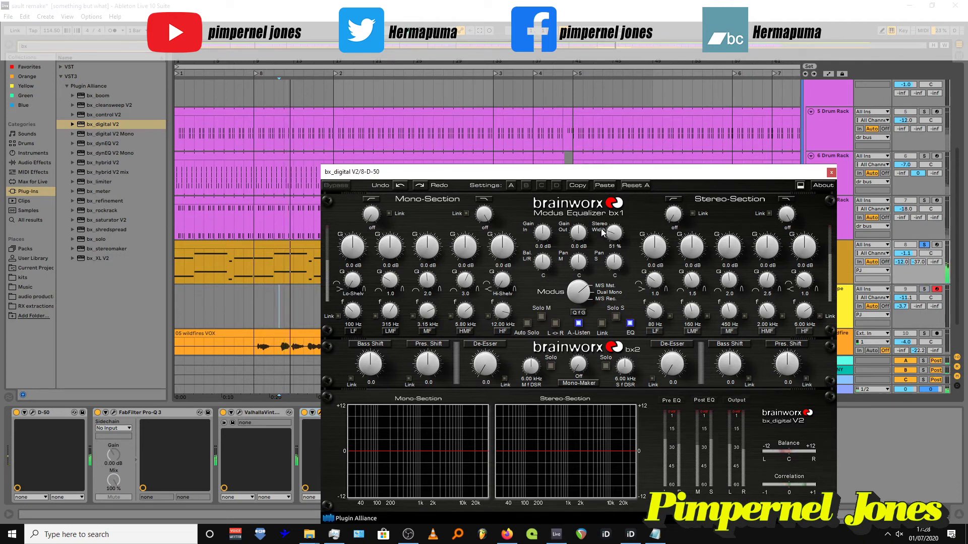
pyautogui.click(831, 172)
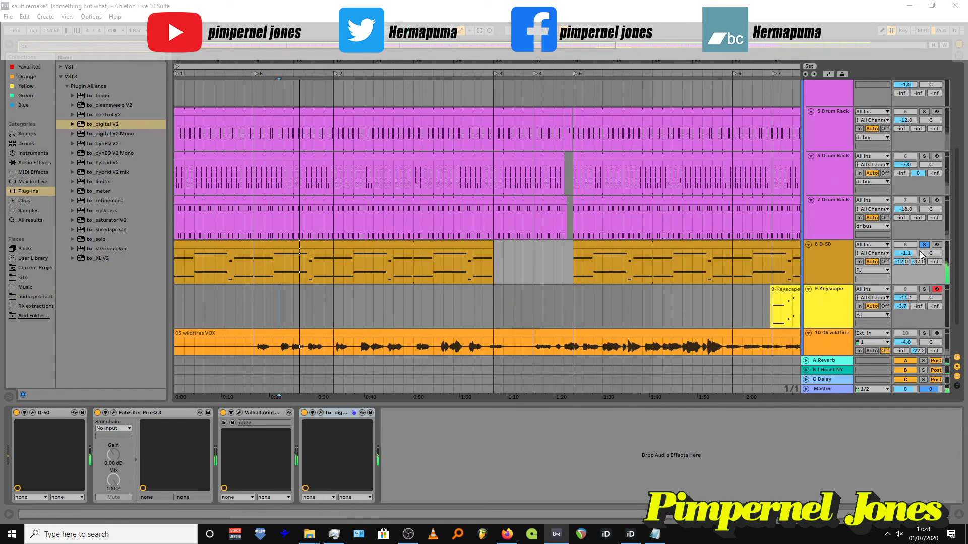
# Unsolo the D-50 track and zoom out to the whole song.
pyautogui.click(924, 245)
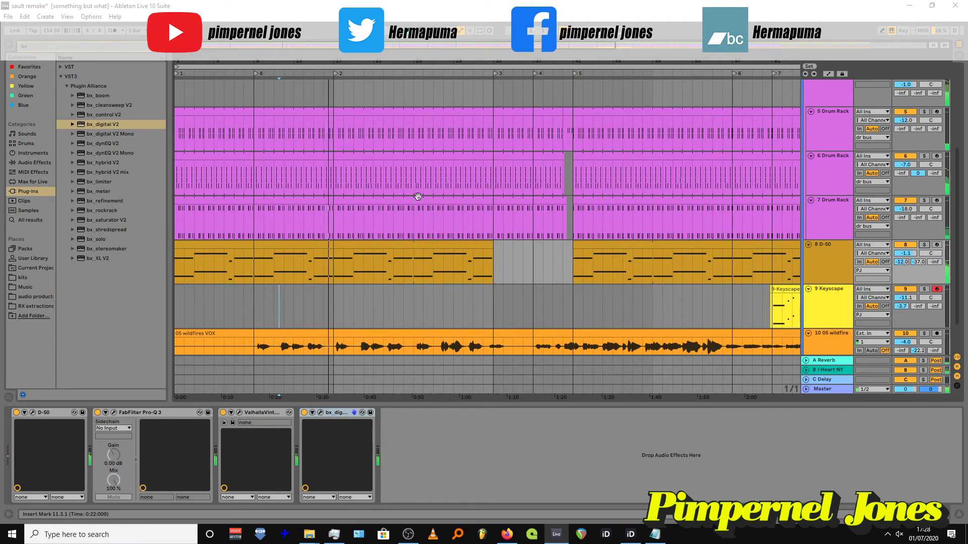
pyautogui.scroll(8, 418, 196)
pyautogui.press('-')
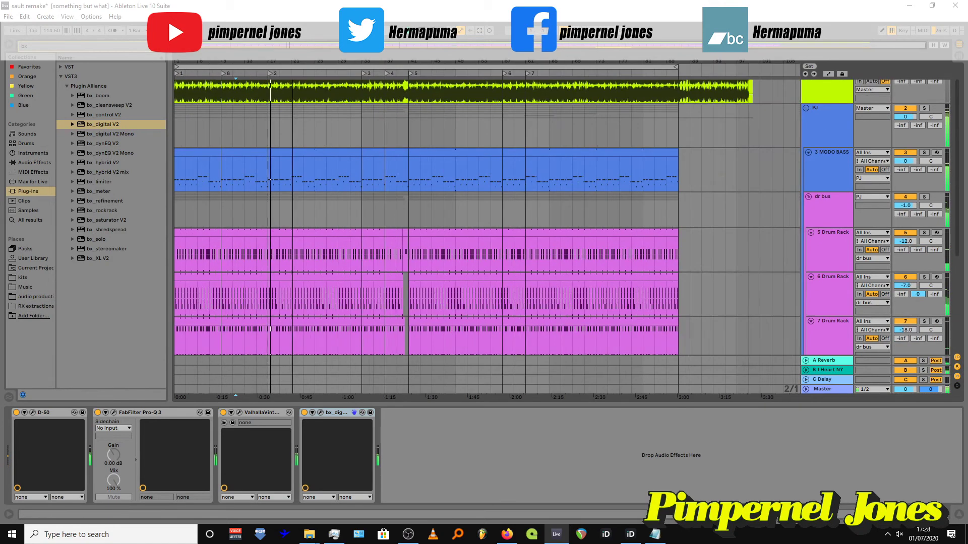
pyautogui.scroll(-5, 337, 146)
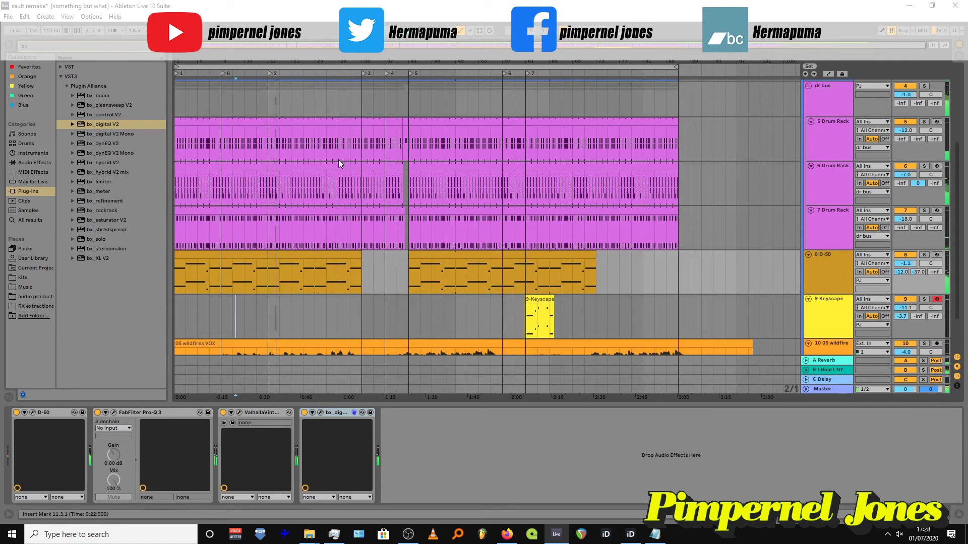
pyautogui.scroll(6, 337, 160)
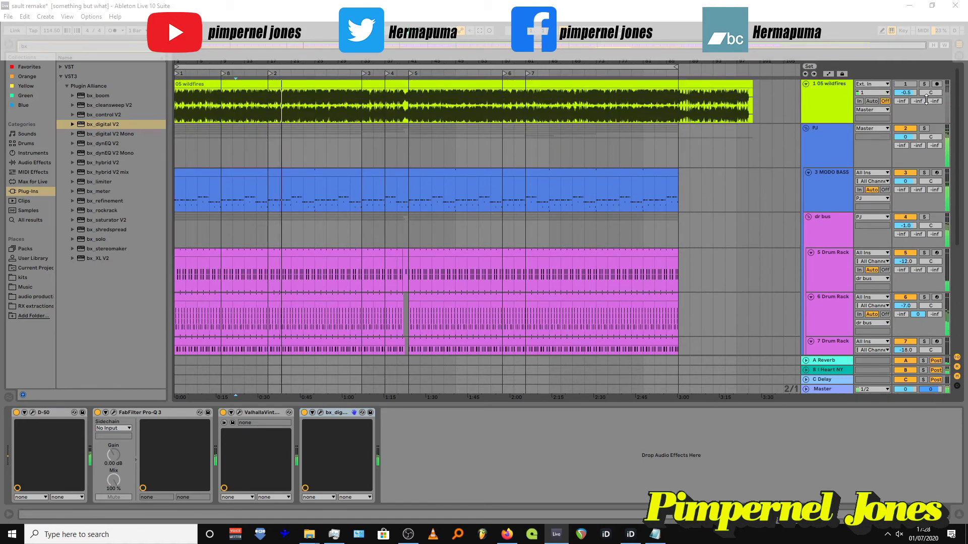
# A/B the remake against the original 05 wildfires by toggling its solo, then zoom into 0:00–0:47.
pyautogui.click(925, 84)
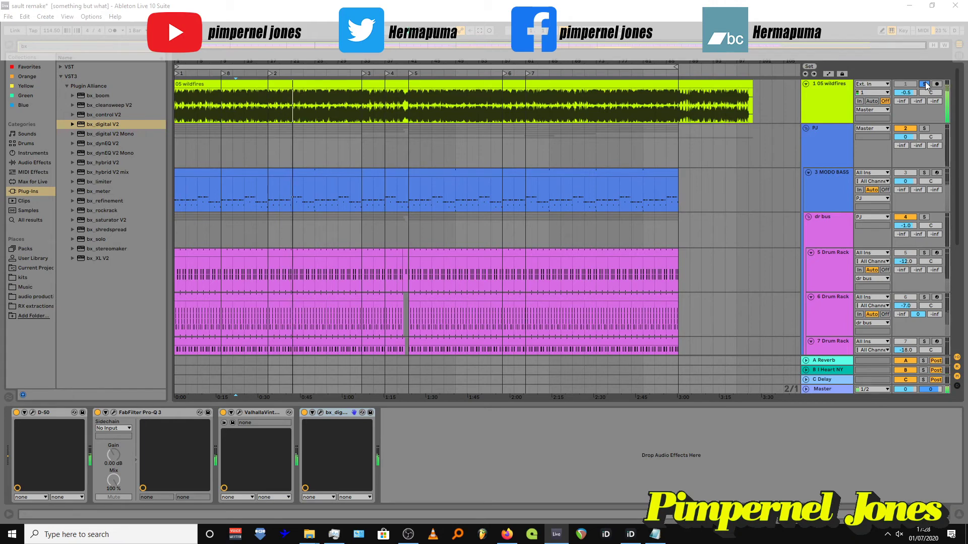
pyautogui.click(924, 84)
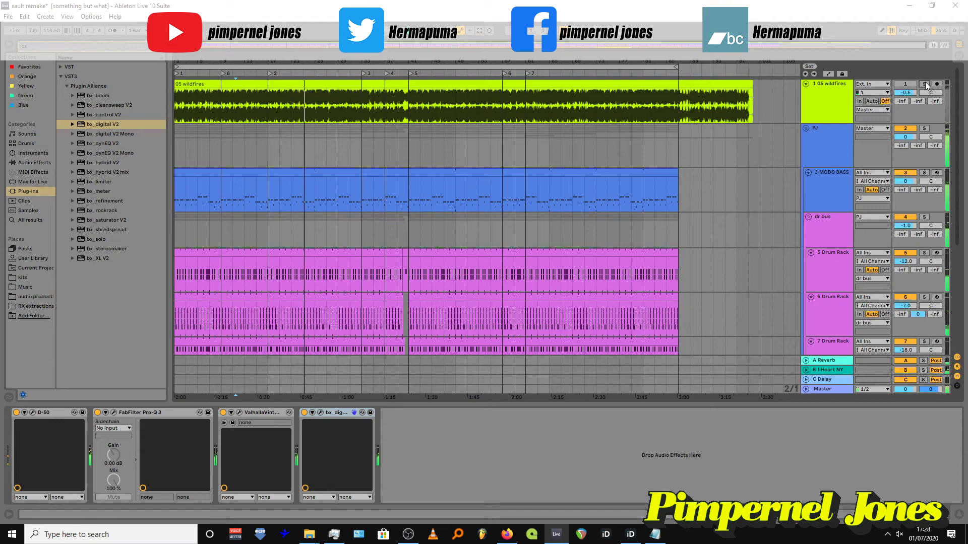
pyautogui.click(924, 83)
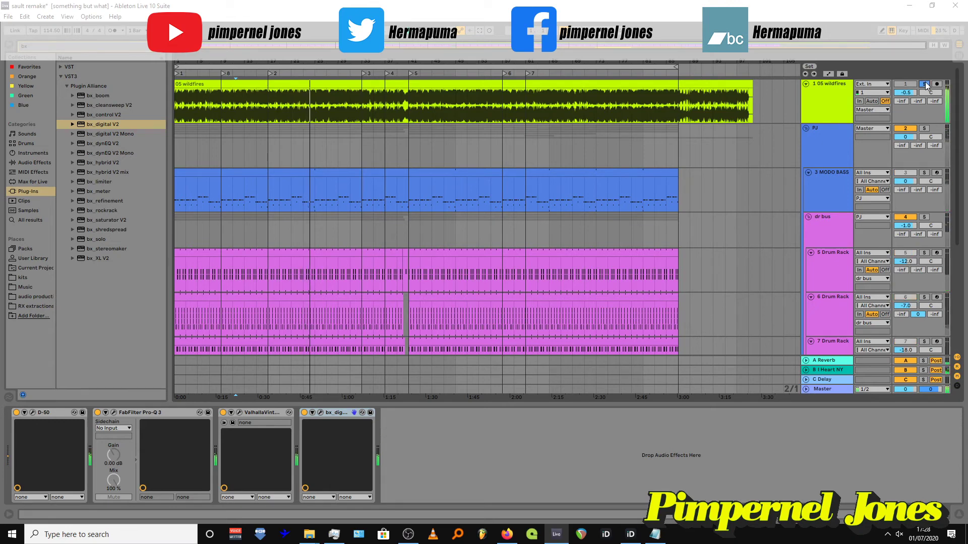
pyautogui.click(925, 83)
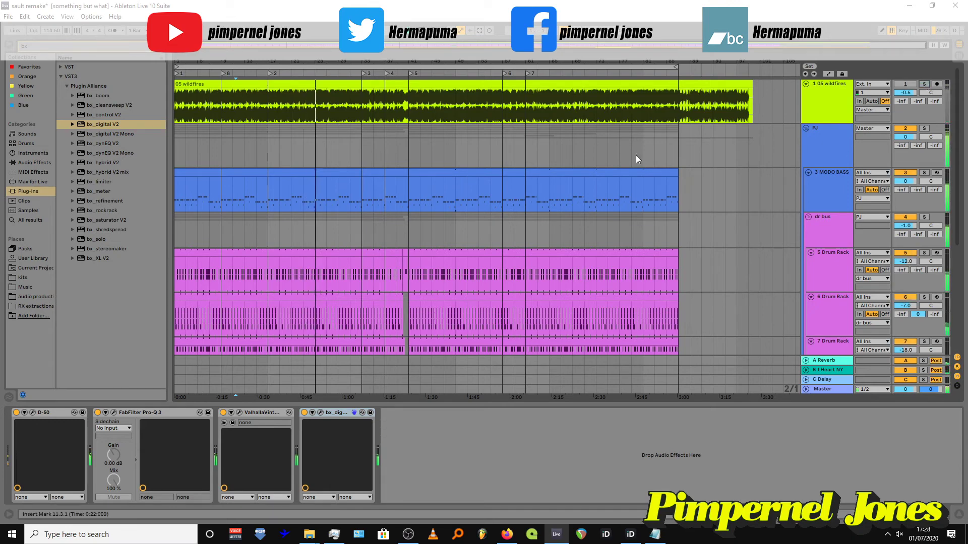
pyautogui.scroll(-4, 595, 180)
pyautogui.scroll(-2, 595, 180)
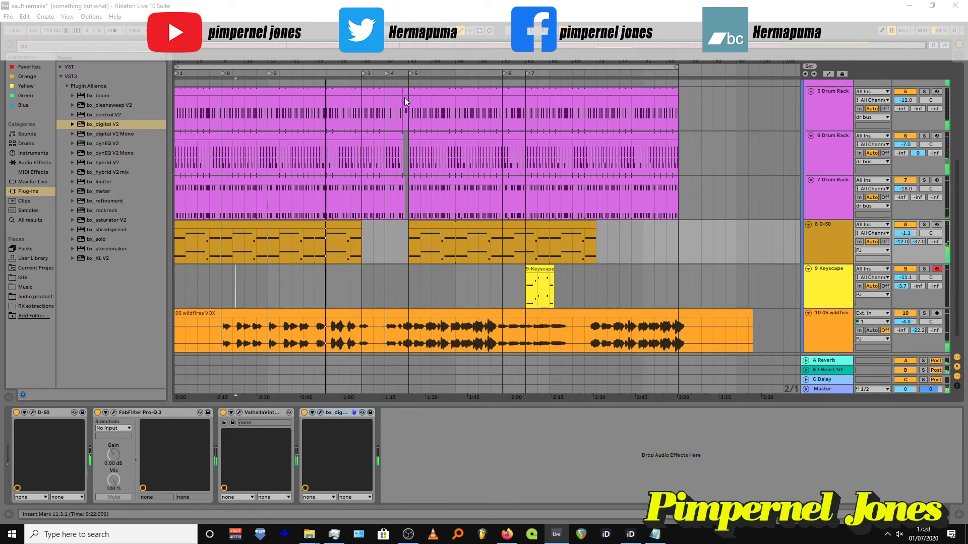
pyautogui.scroll(6, 265, 118)
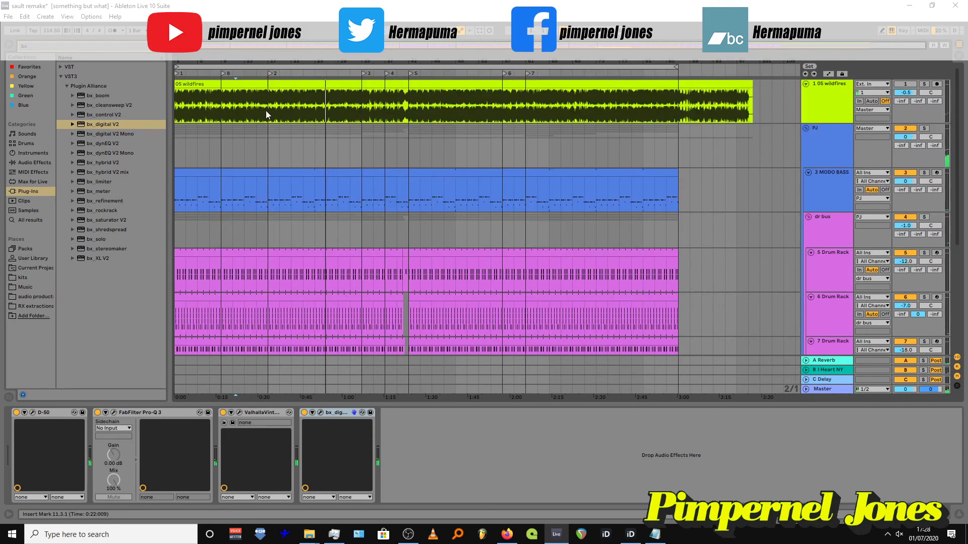
pyautogui.moveTo(179, 69); pyautogui.dragTo(179, 126)
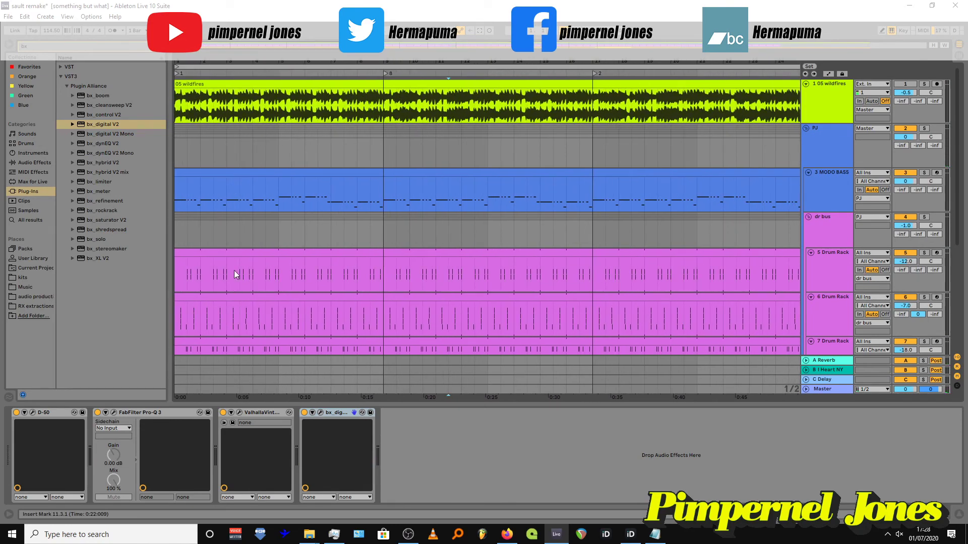
# Jump playback to bar 2.3 and bar 9, zoom out, and select the MODO BASS clip.
pyautogui.click(214, 151)
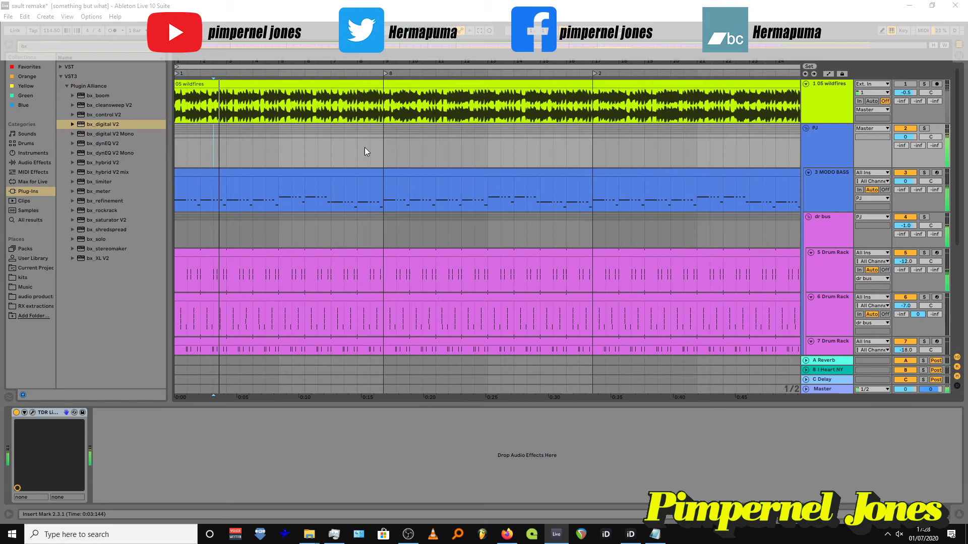
pyautogui.click(382, 142)
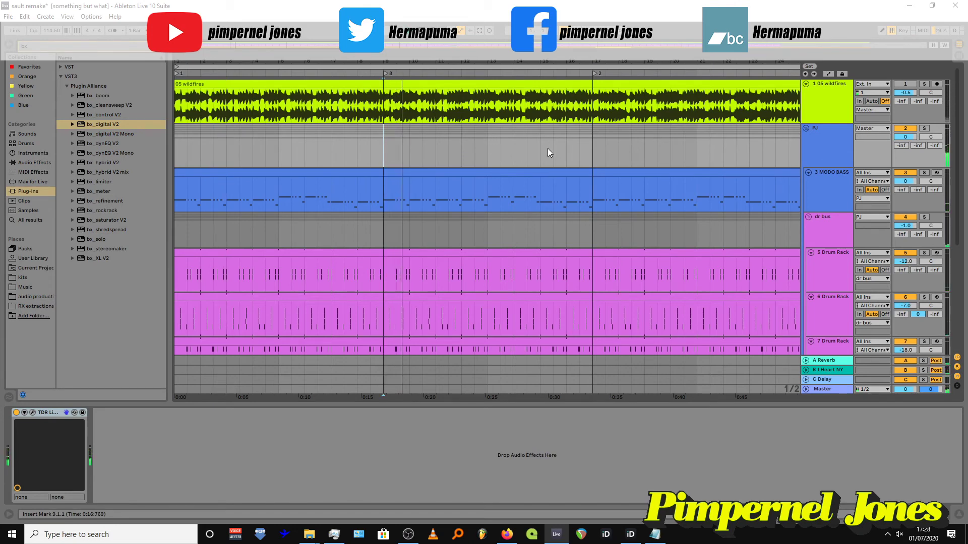
pyautogui.press('-')
pyautogui.press('-')
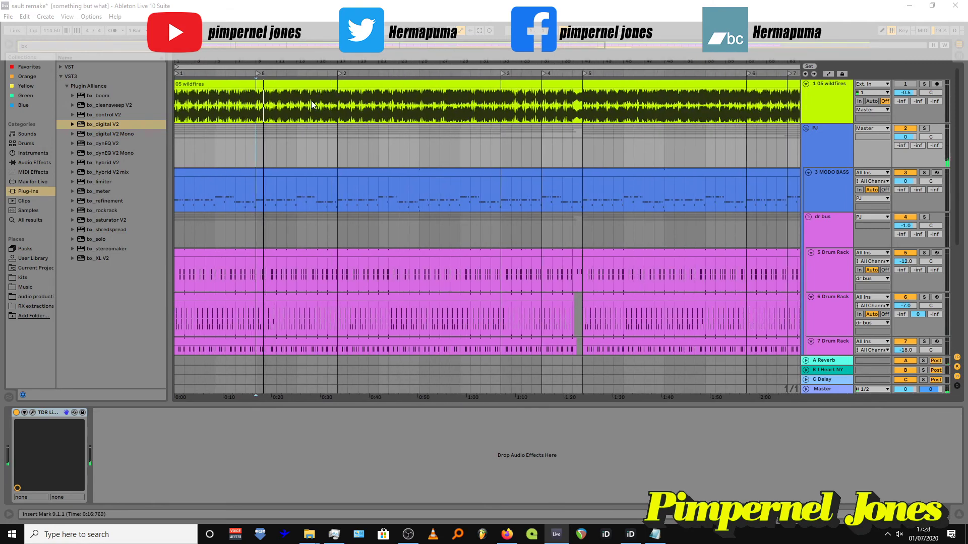
pyautogui.click(262, 171)
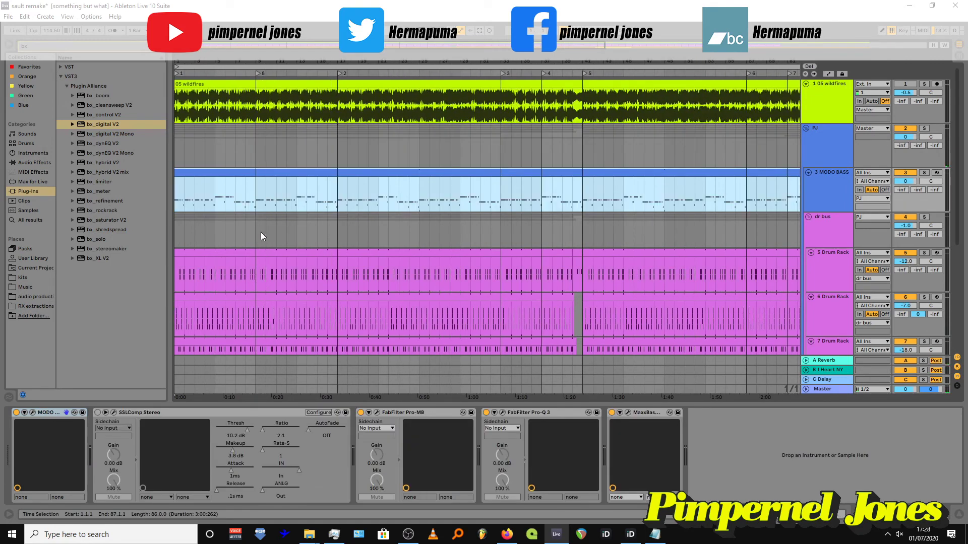
# Play from bar 31 with only the original 05 wildfires track soloed.
pyautogui.click(543, 162)
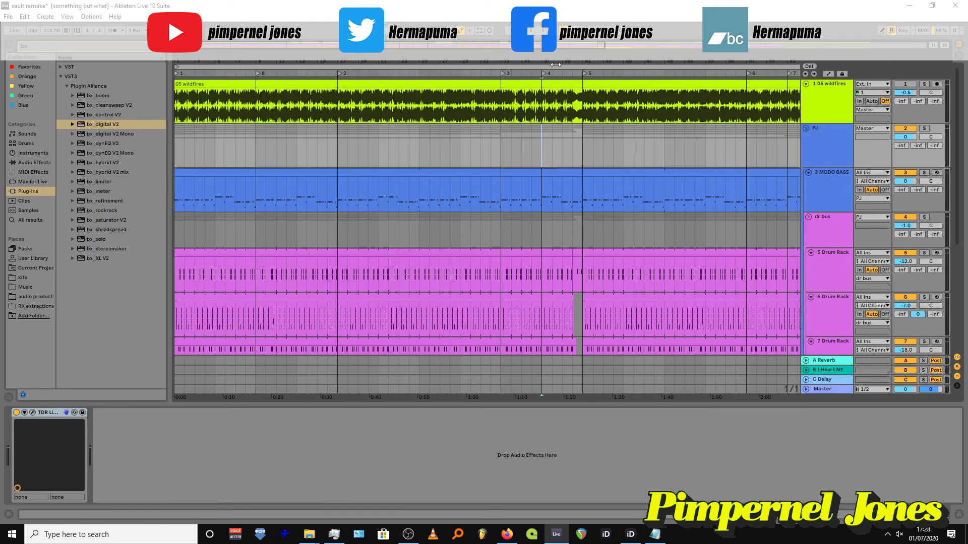
pyautogui.moveTo(555, 64); pyautogui.dragTo(412, 79)
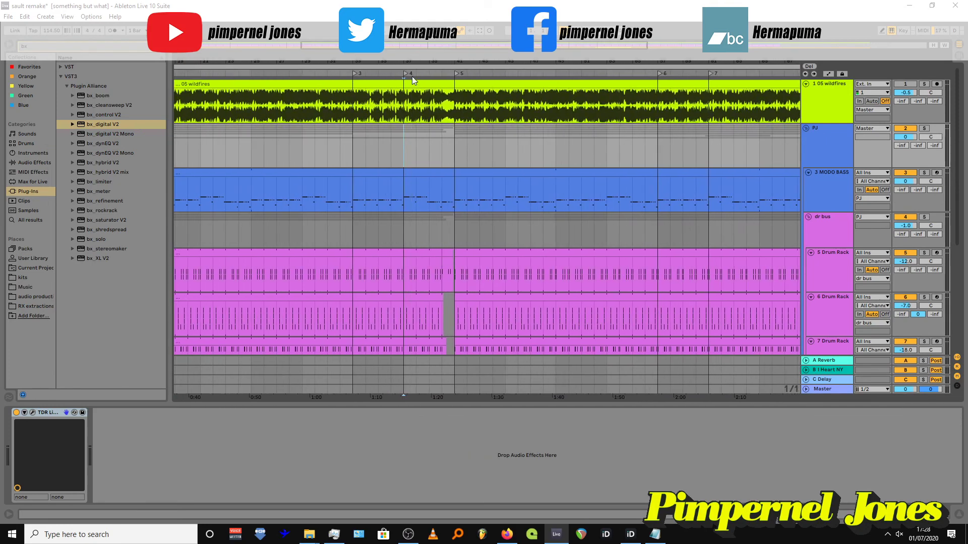
pyautogui.scroll(-5, 394, 152)
pyautogui.scroll(4, 376, 173)
pyautogui.click(328, 134)
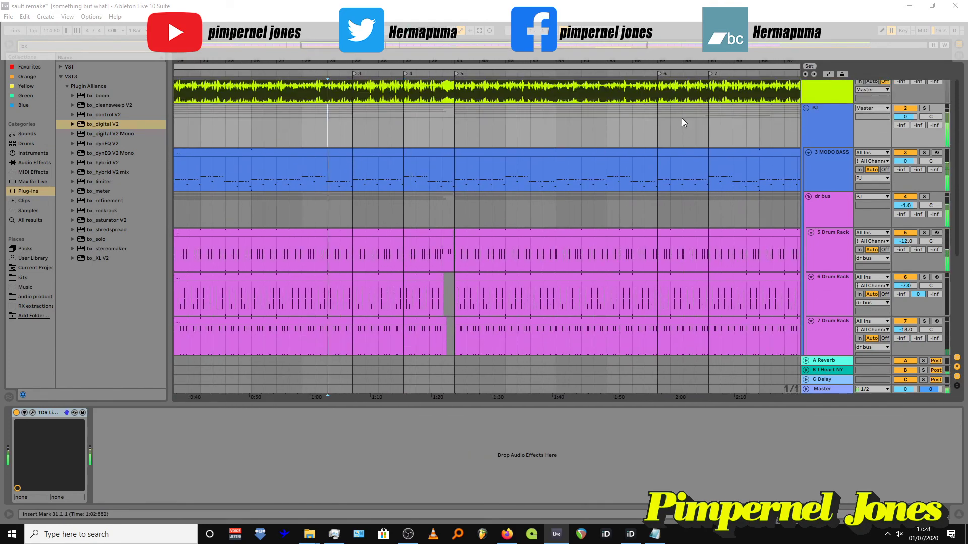
pyautogui.scroll(1, 377, 110)
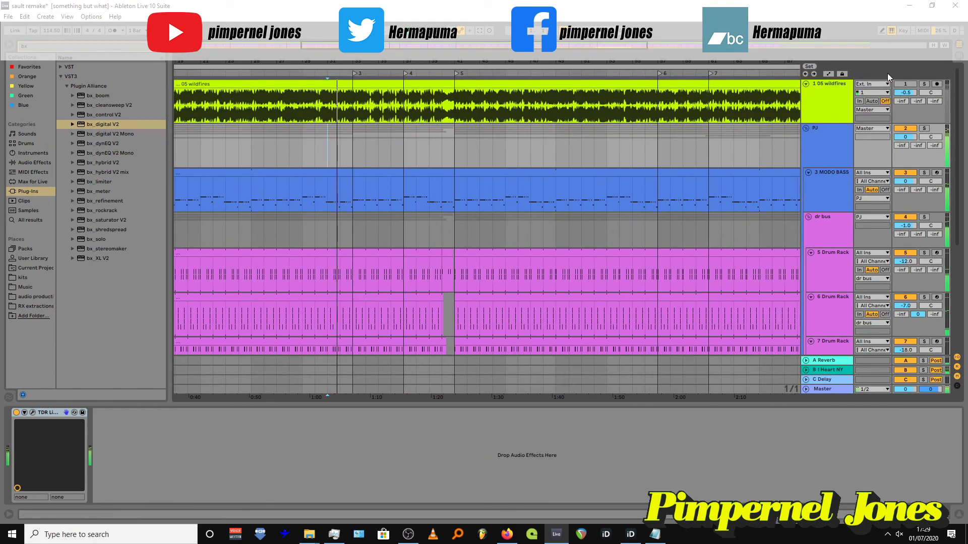
pyautogui.click(923, 84)
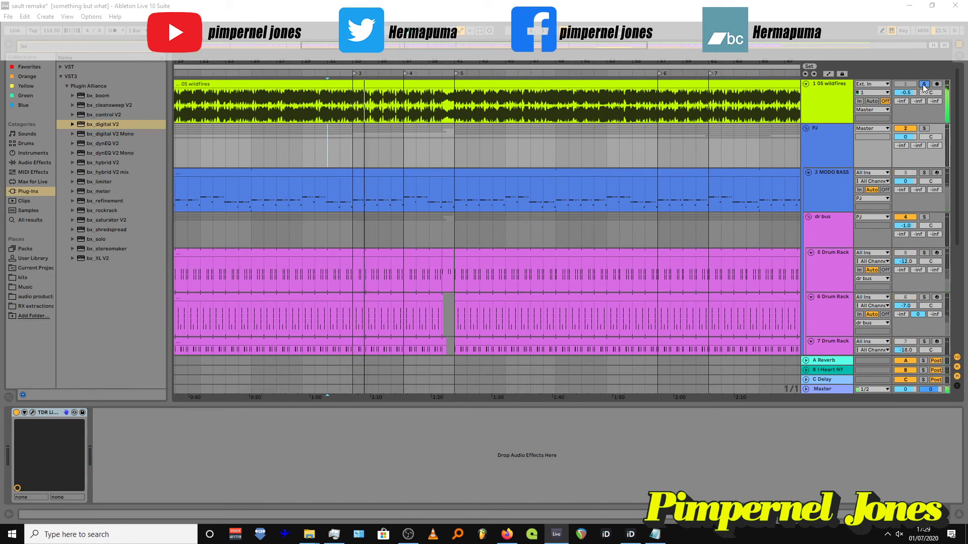
pyautogui.click(429, 162)
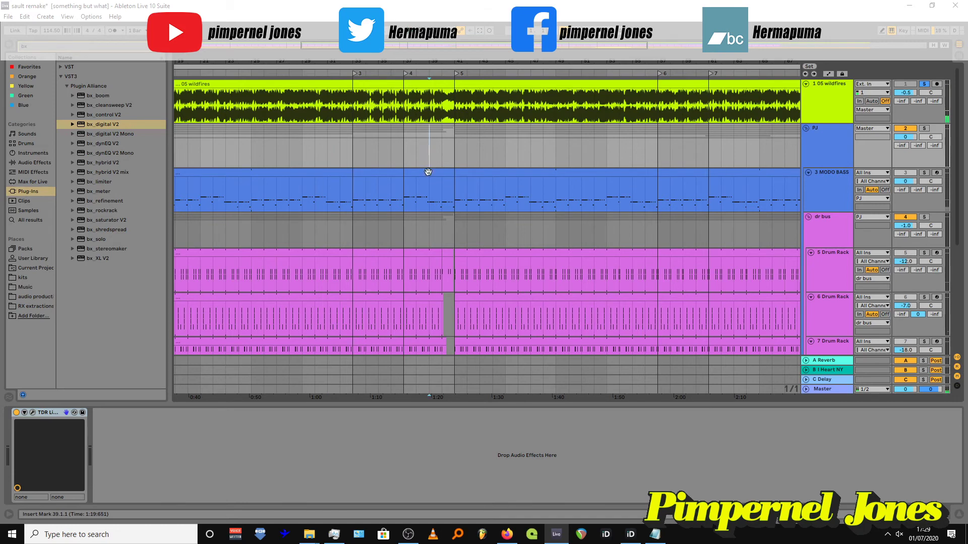
pyautogui.scroll(-3, 441, 171)
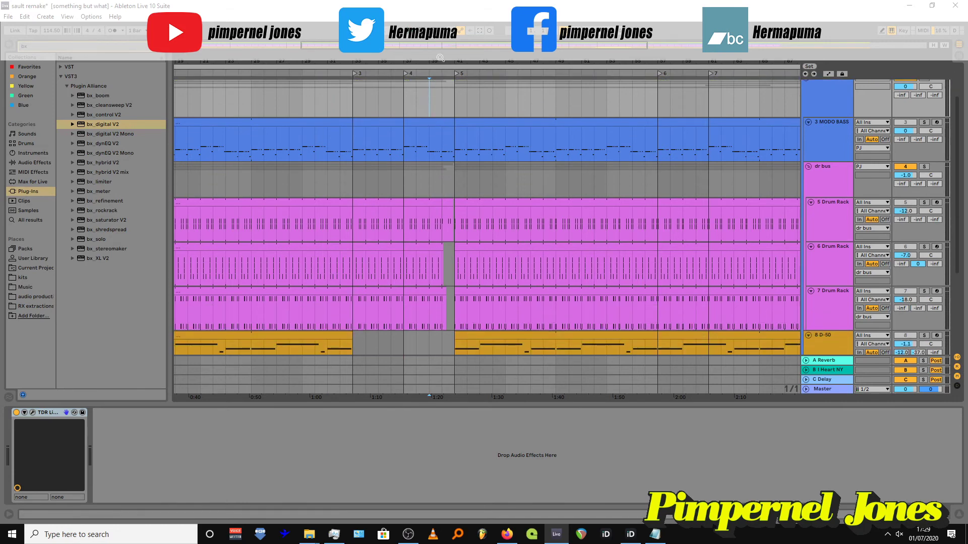
pyautogui.keyDown('ctrl'); pyautogui.scroll(5, 443, 179); pyautogui.keyUp('ctrl')
pyautogui.hscroll(2, 452, 164)
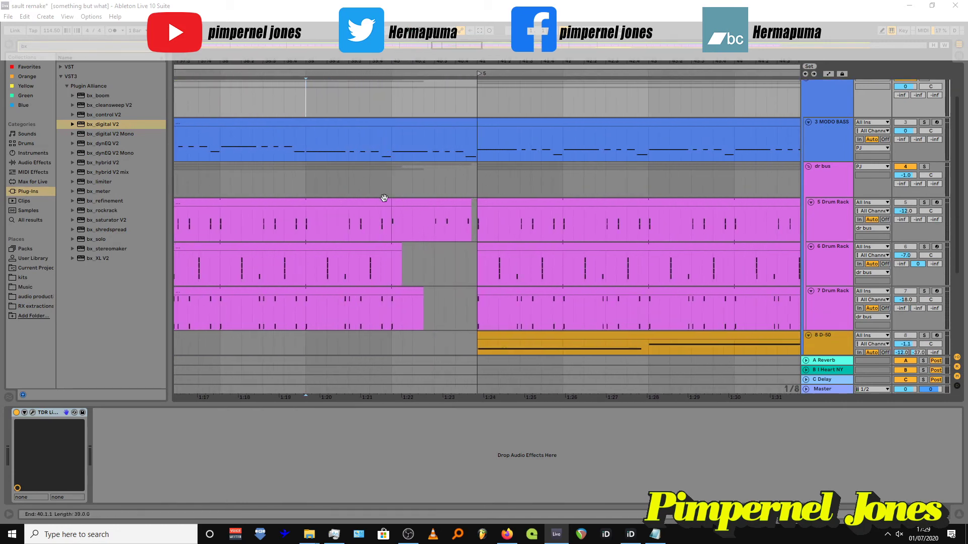
pyautogui.click(326, 174)
pyautogui.press('space')
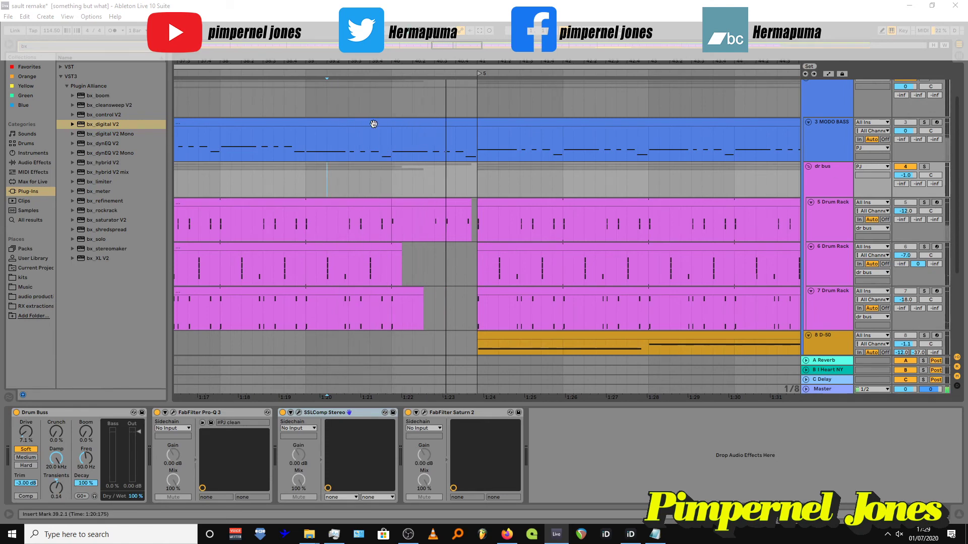
pyautogui.scroll(1, 344, 92)
pyautogui.click(338, 141)
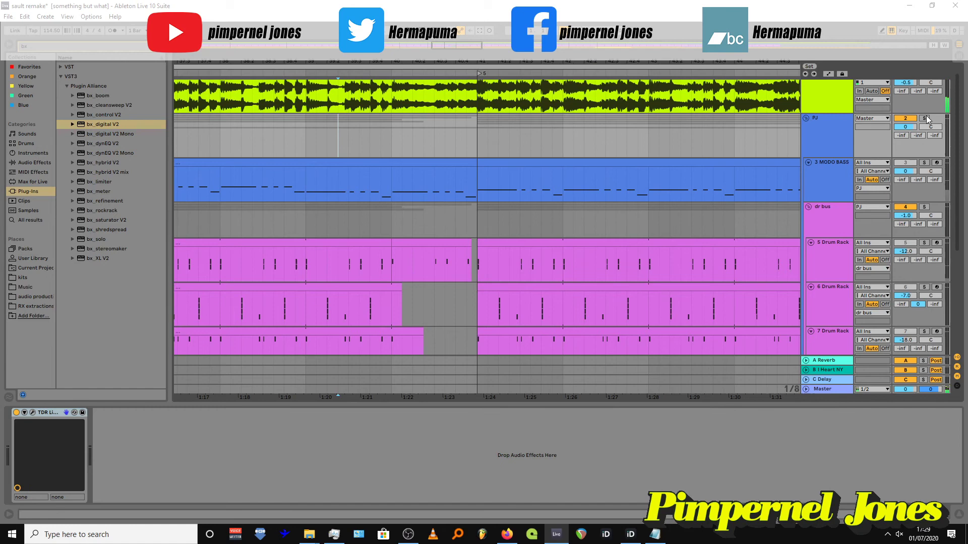
pyautogui.scroll(1, 924, 116)
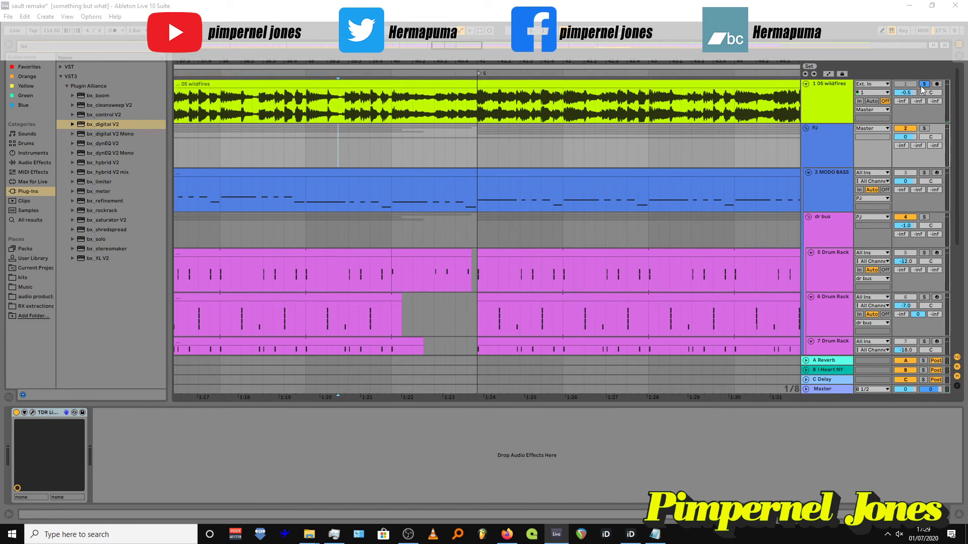
pyautogui.press('space')
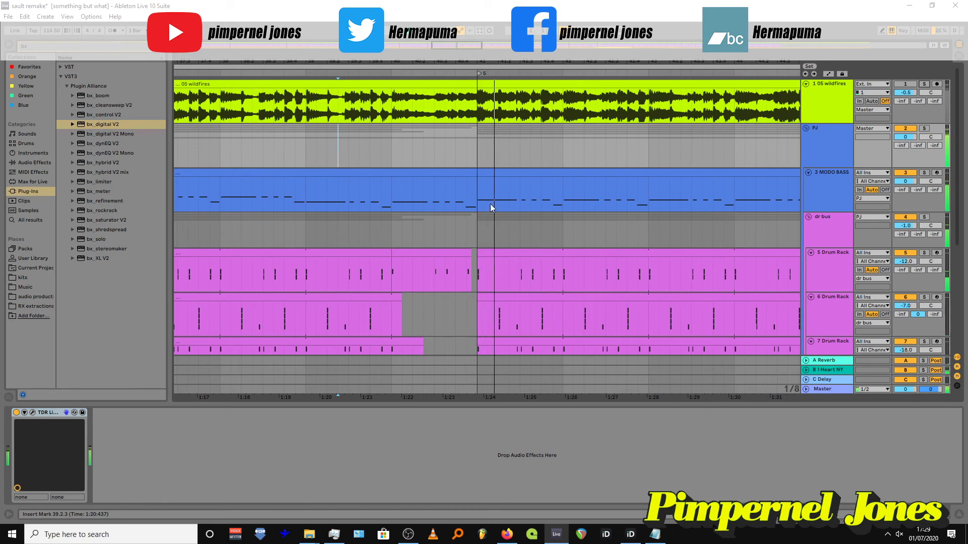
pyautogui.scroll(-2, 454, 218)
pyautogui.scroll(-5, 555, 191)
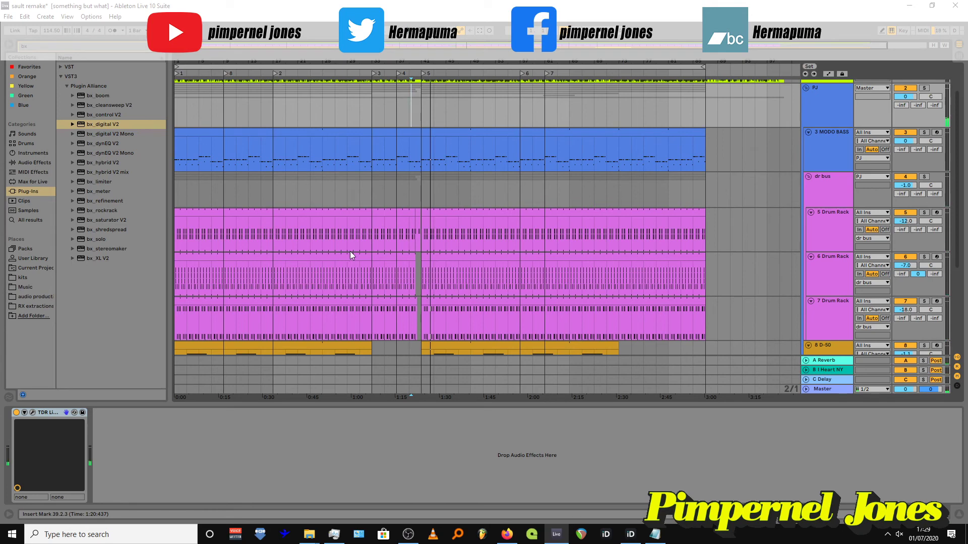
pyautogui.scroll(2, 340, 226)
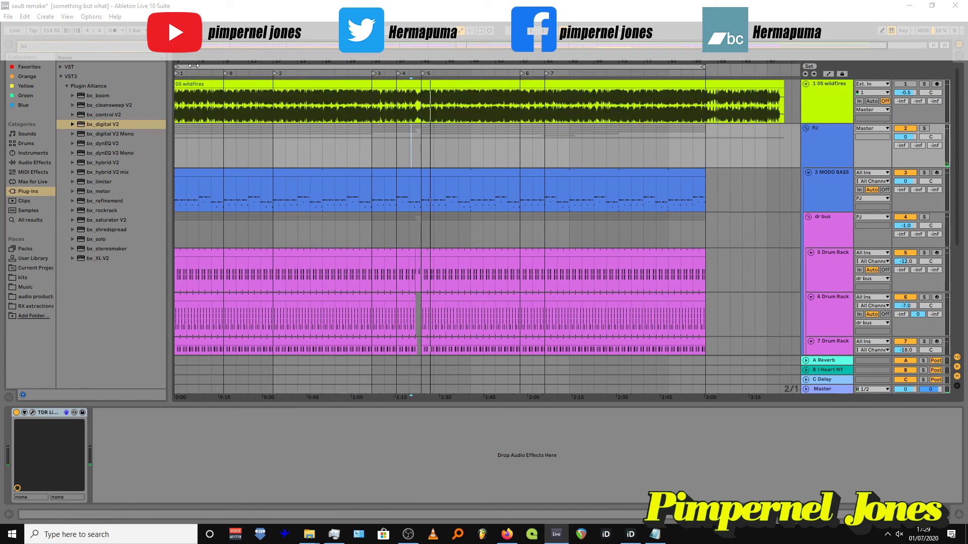
pyautogui.moveTo(193, 66); pyautogui.dragTo(211, 45)
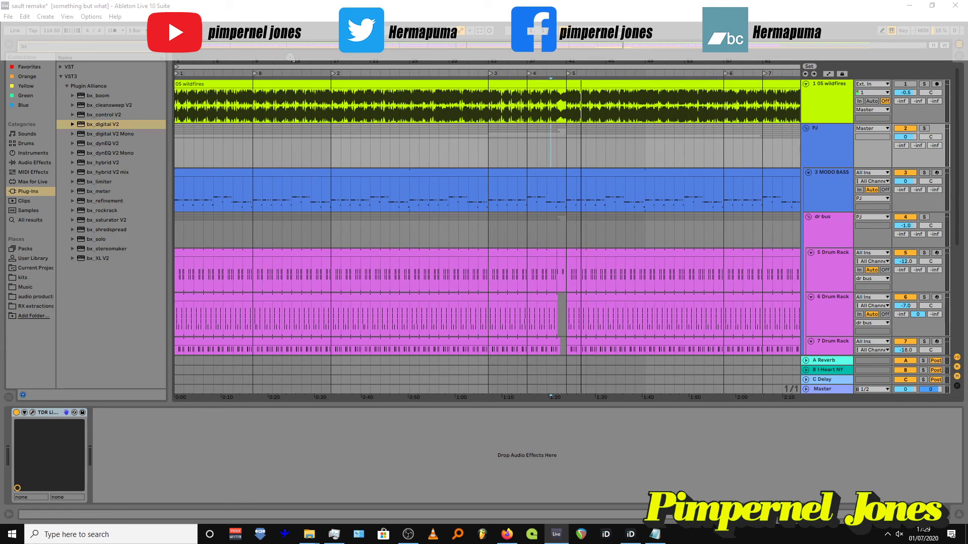
pyautogui.moveTo(291, 61); pyautogui.dragTo(244, 53)
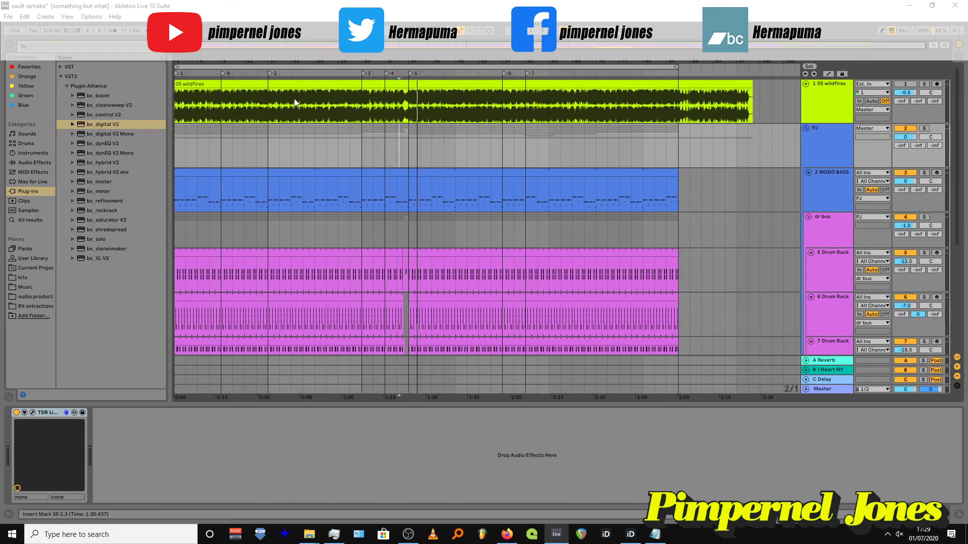
pyautogui.scroll(-3, 325, 168)
pyautogui.scroll(3, 325, 176)
pyautogui.scroll(-1, 323, 163)
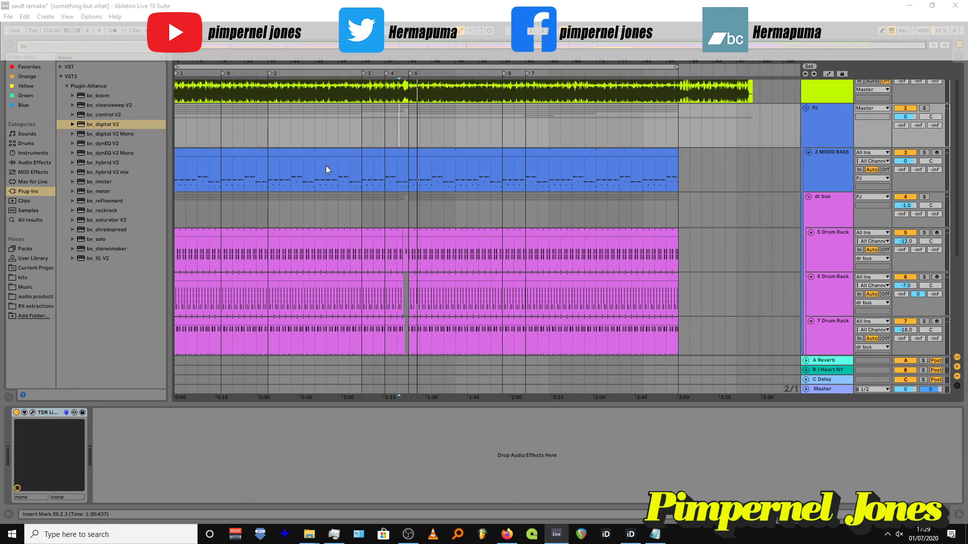
pyautogui.scroll(1, 328, 165)
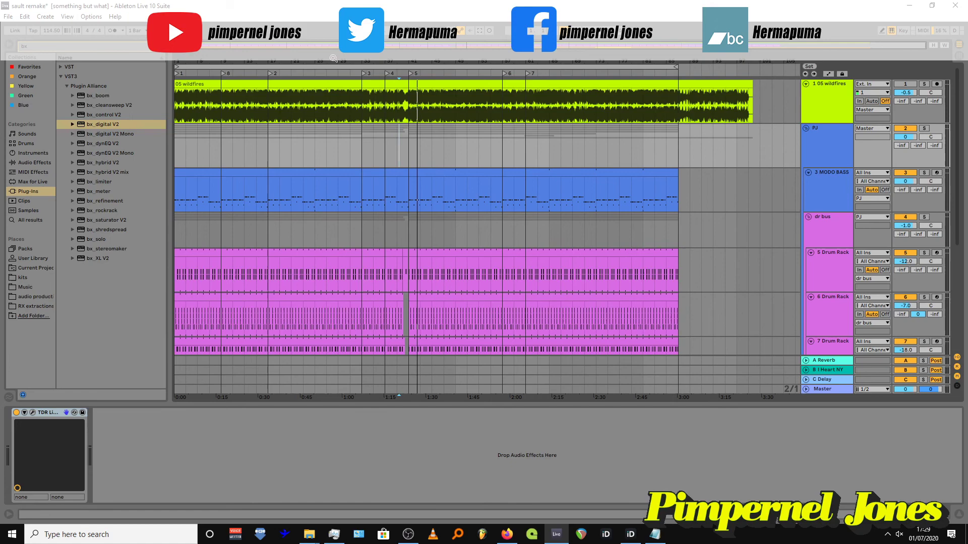
pyautogui.moveTo(334, 57)
pyautogui.mouseDown()
pyautogui.moveTo(333, 119)
pyautogui.moveTo(332, 64)
pyautogui.mouseUp()
pyautogui.scroll(-1, 420, 176)
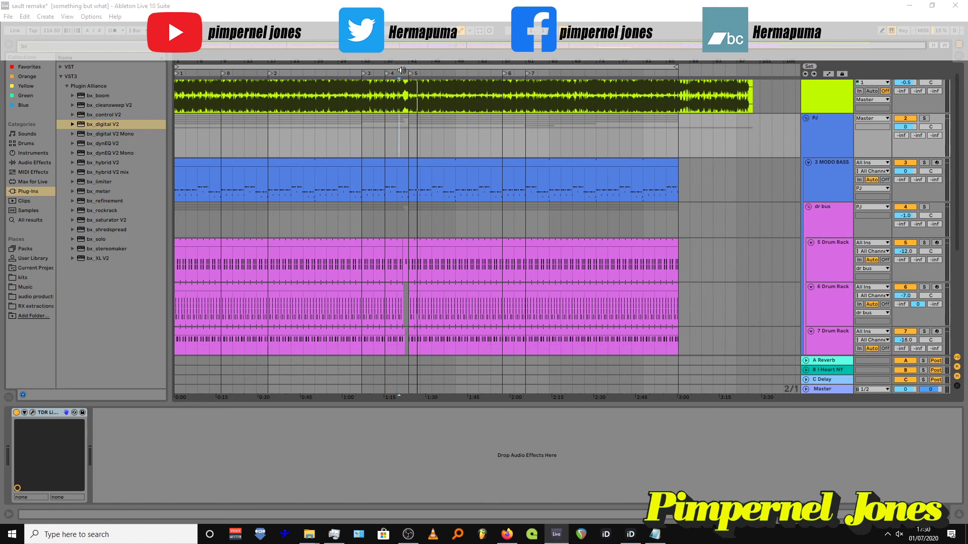
pyautogui.scroll(1, 467, 222)
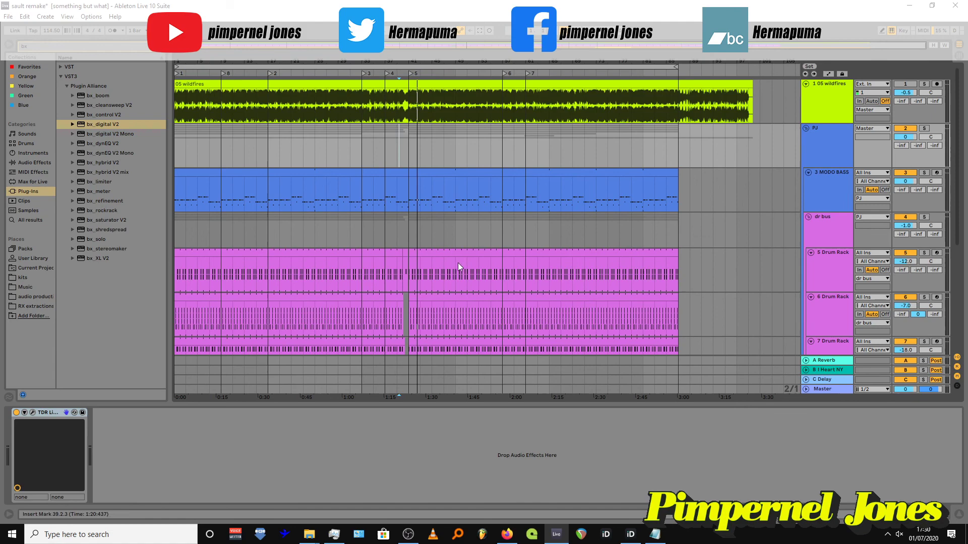
pyautogui.moveTo(370, 59); pyautogui.dragTo(320, 58)
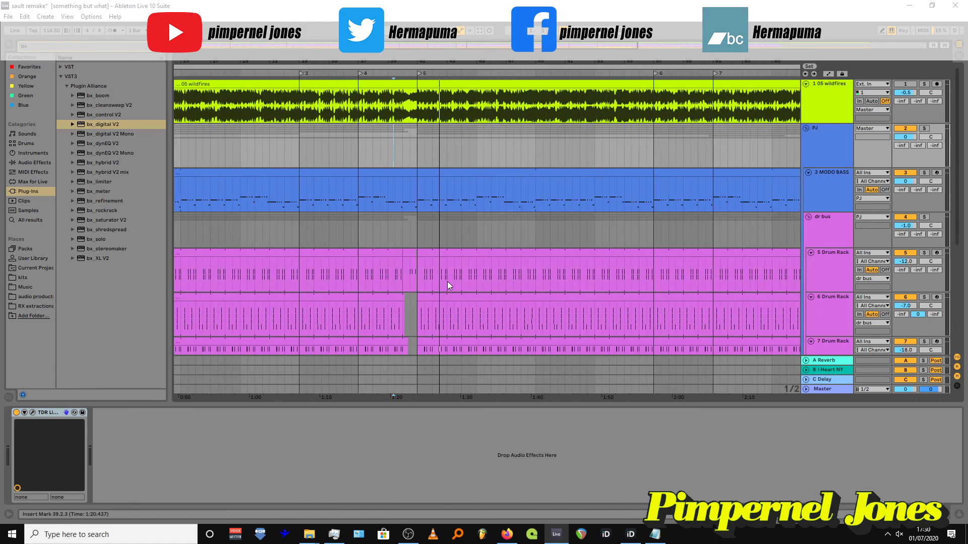
pyautogui.moveTo(393, 59); pyautogui.dragTo(272, 71)
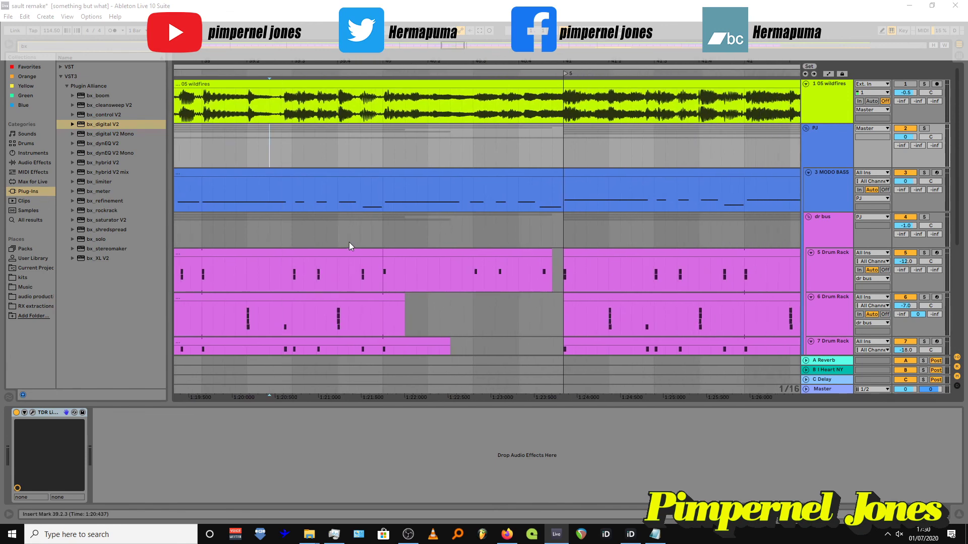
# Start playback from the drum break on the dr bus and zoom the arrangement out.
pyautogui.click(349, 241)
pyautogui.press('space')
pyautogui.press('x')
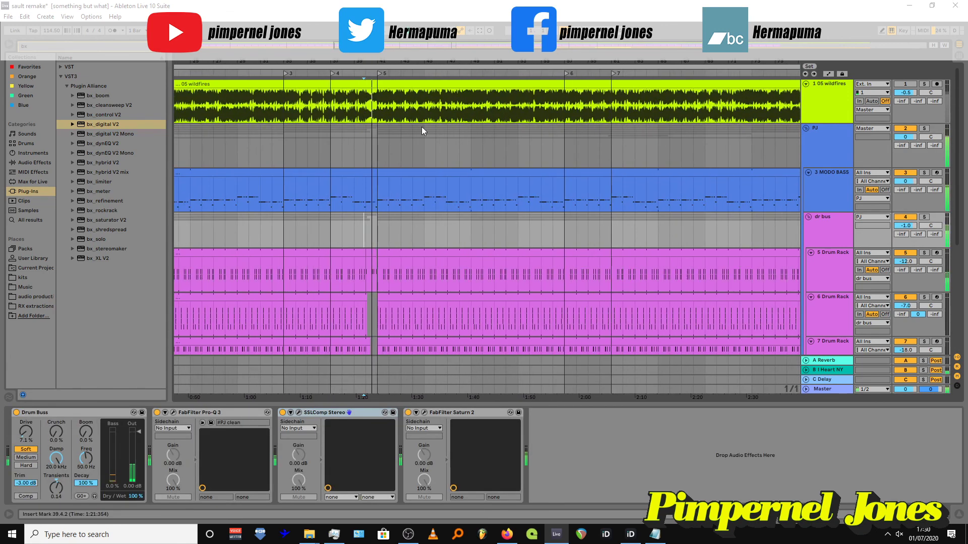
# Select the Keyscape 1 clip to inspect its instrument and EQ Eight, then deselect it.
pyautogui.scroll(-3, 558, 272)
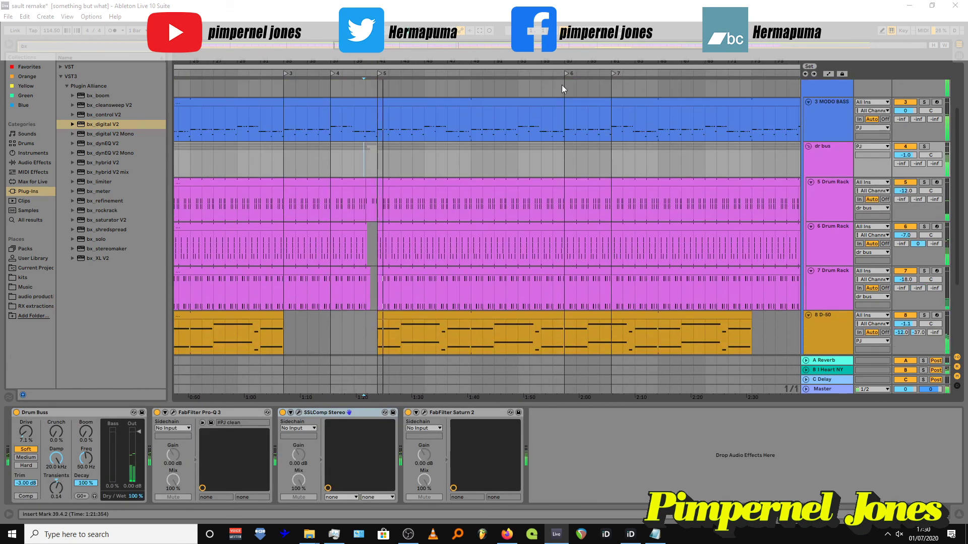
pyautogui.scroll(-4, 578, 201)
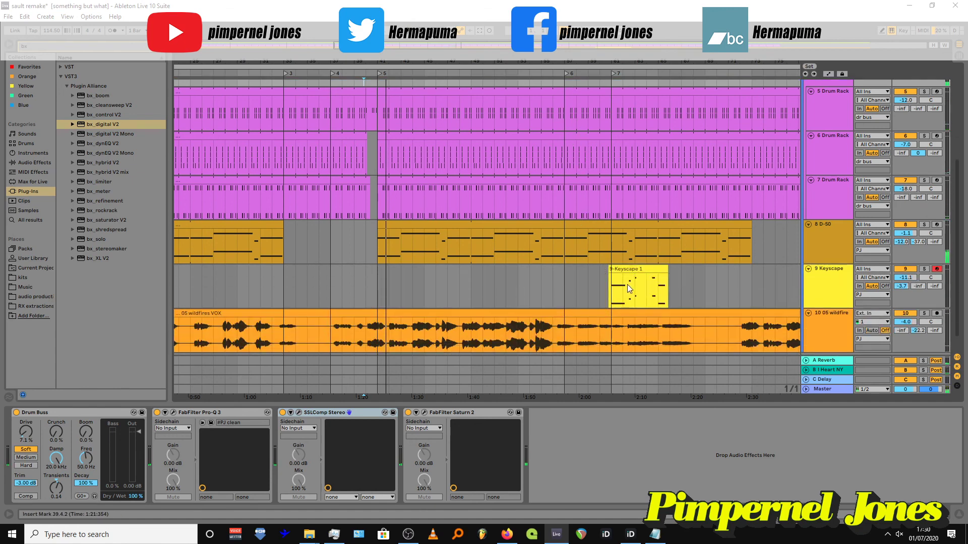
pyautogui.click(635, 276)
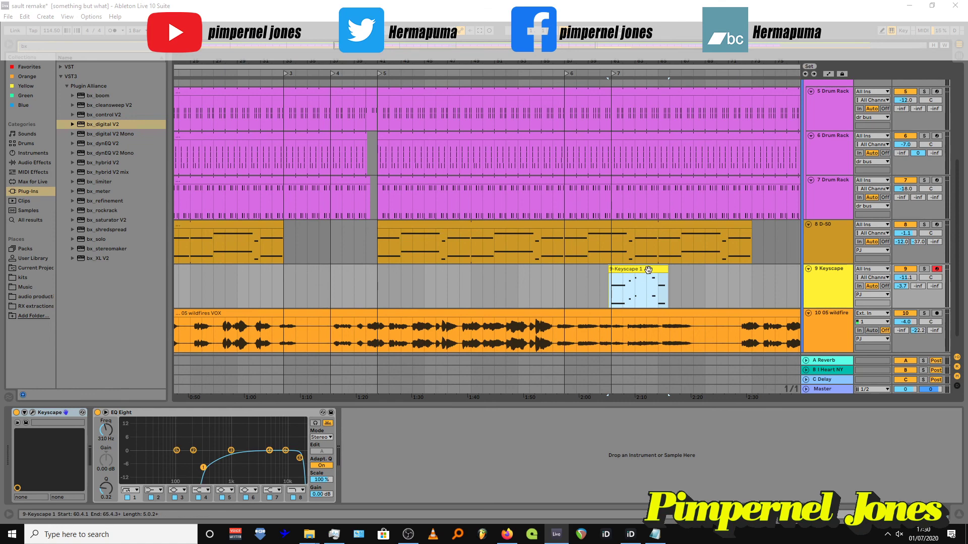
pyautogui.click(671, 290)
pyautogui.scroll(-1, 685, 299)
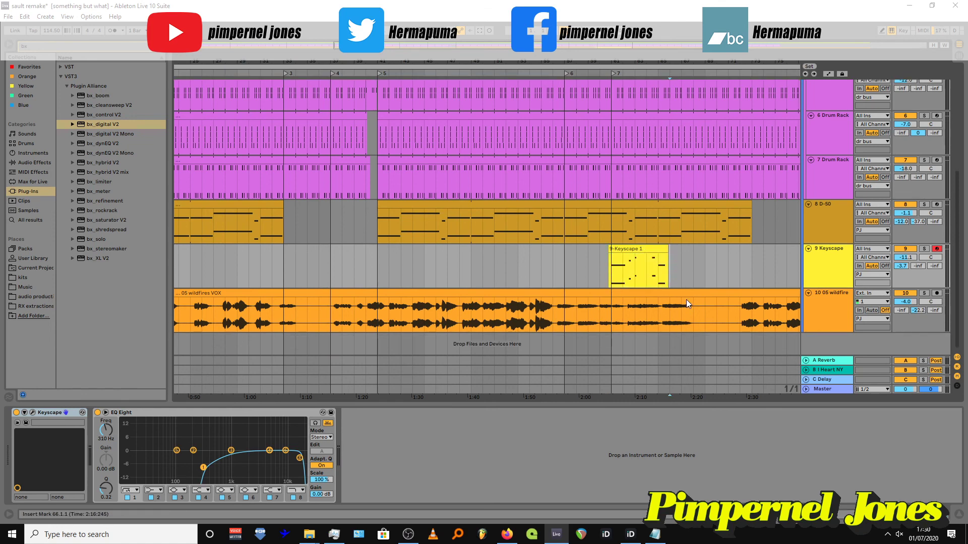
pyautogui.scroll(6, 685, 299)
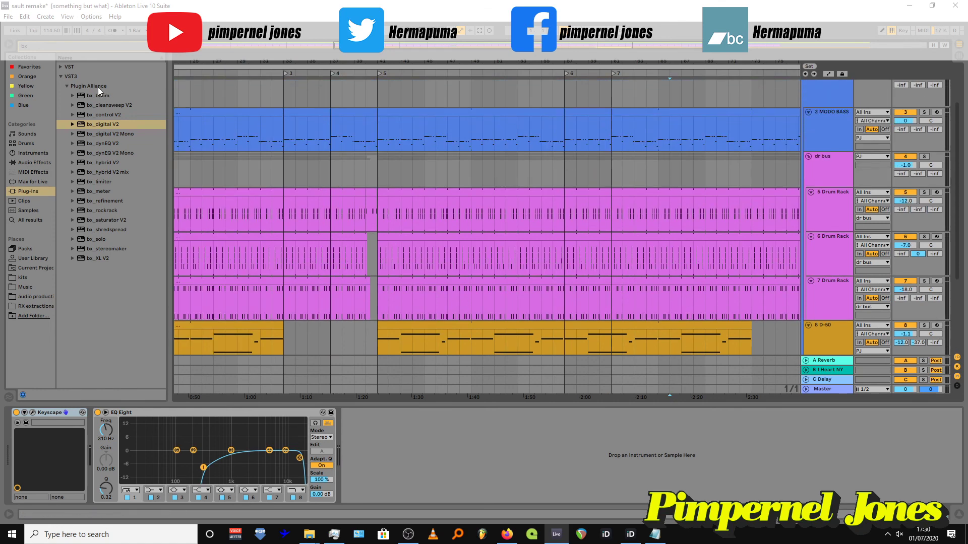
pyautogui.moveTo(408, 536)
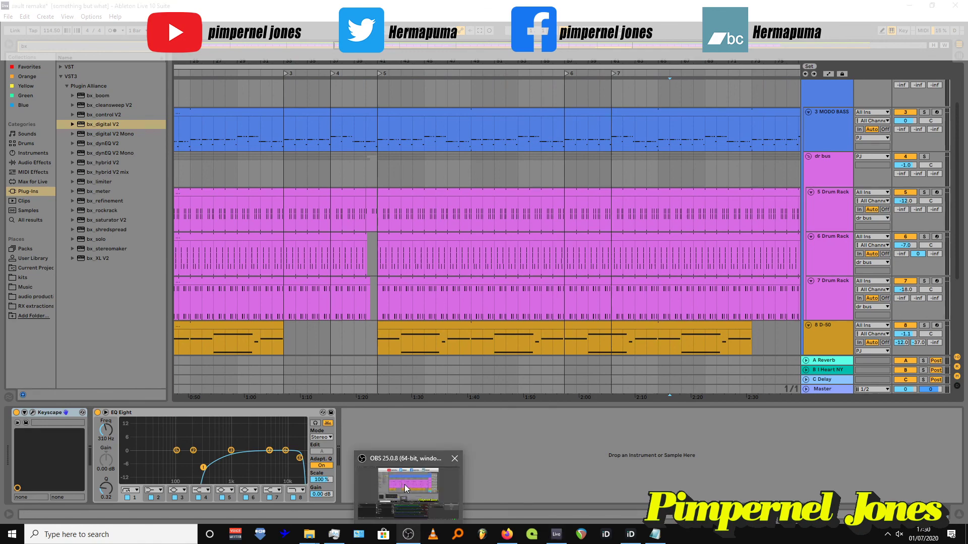